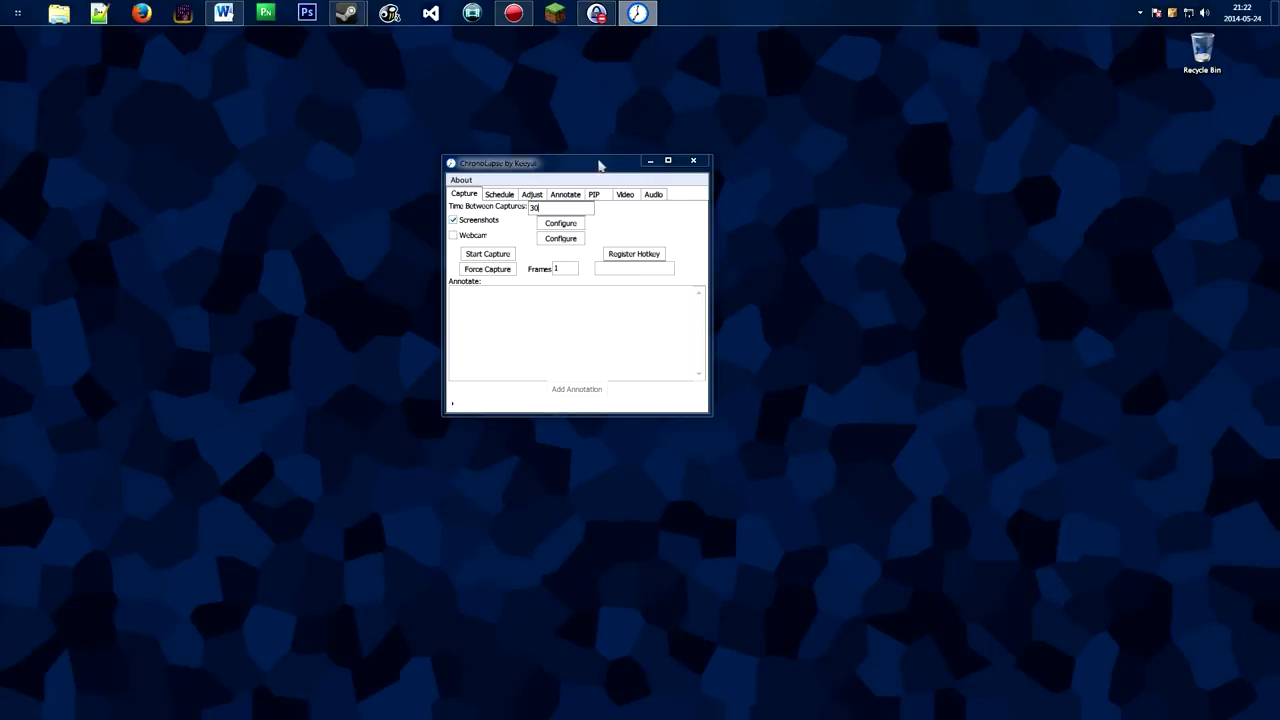
# Drag the ChronoLapse window across the desktop until it rests near the screen centre.
pyautogui.moveTo(594, 167); pyautogui.dragTo(687, 208)
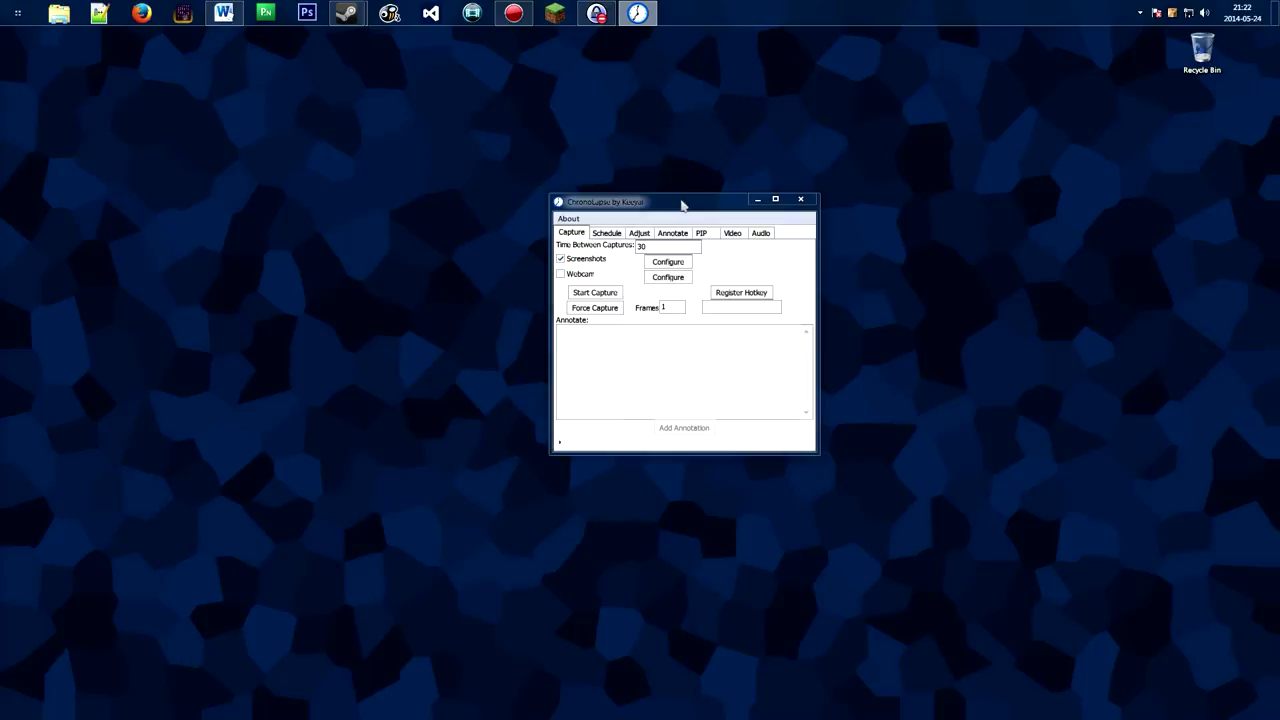
pyautogui.moveTo(689, 207); pyautogui.dragTo(612, 177)
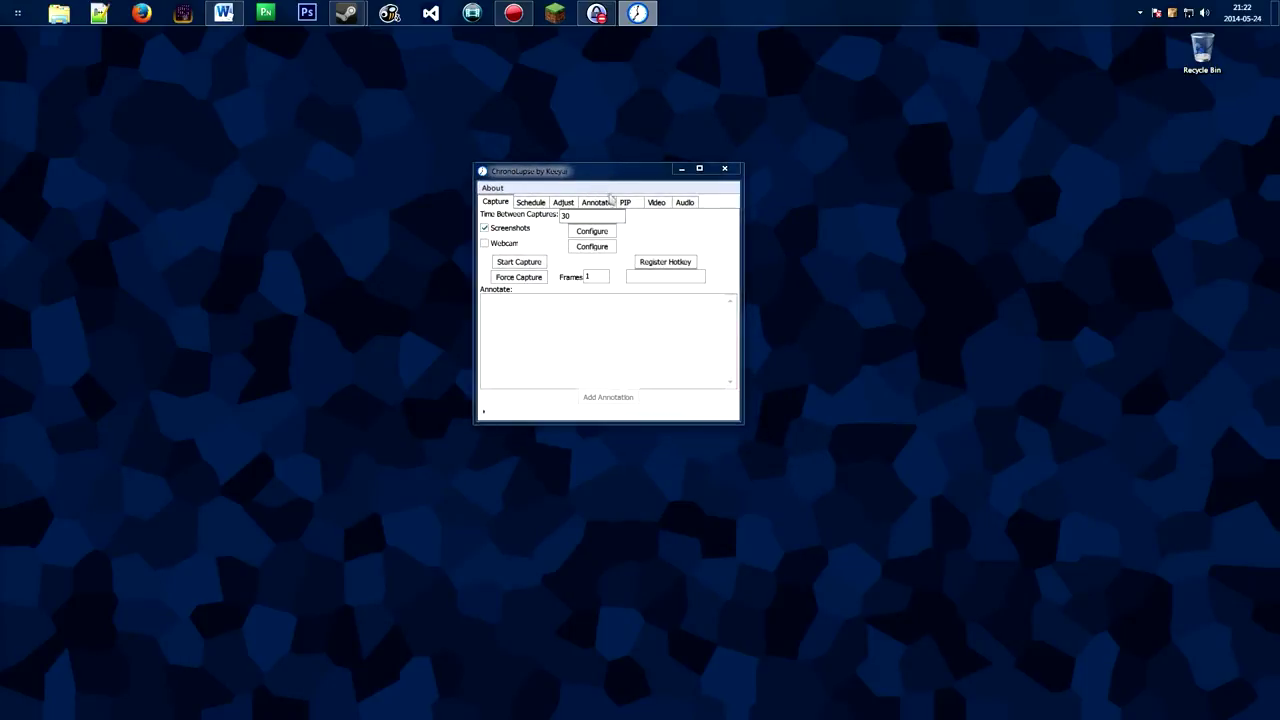
pyautogui.moveTo(638, 180); pyautogui.dragTo(613, 191)
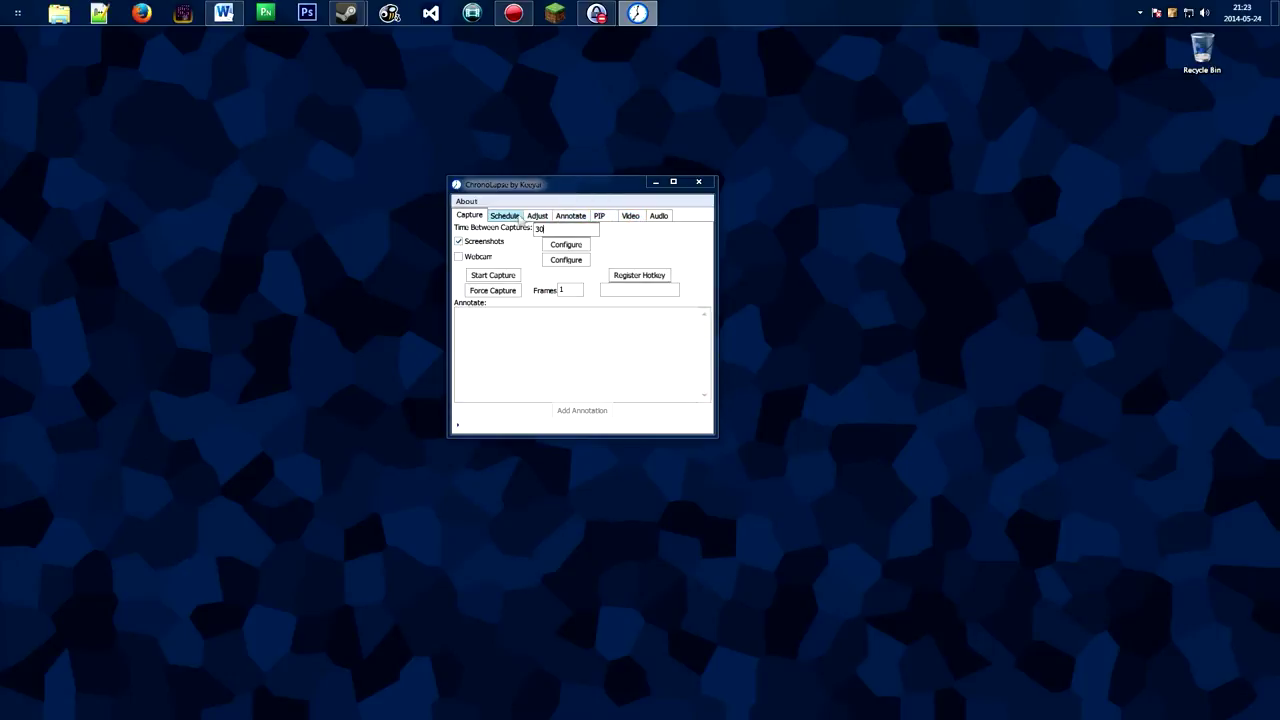
pyautogui.moveTo(607, 192); pyautogui.dragTo(622, 164)
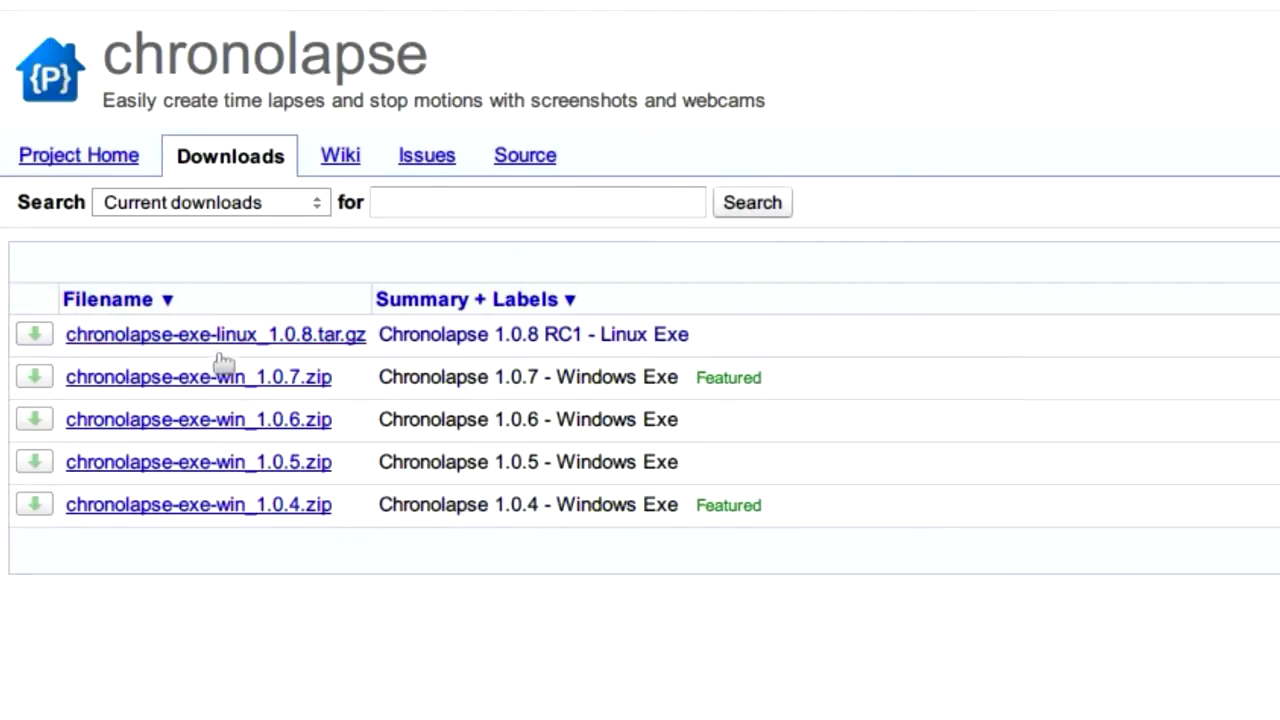
# Save chronolapse-exe-win_1.0.7.zip (12.1 MB) from the 1.0.7 download page to the desktop.
pyautogui.click(323, 393)
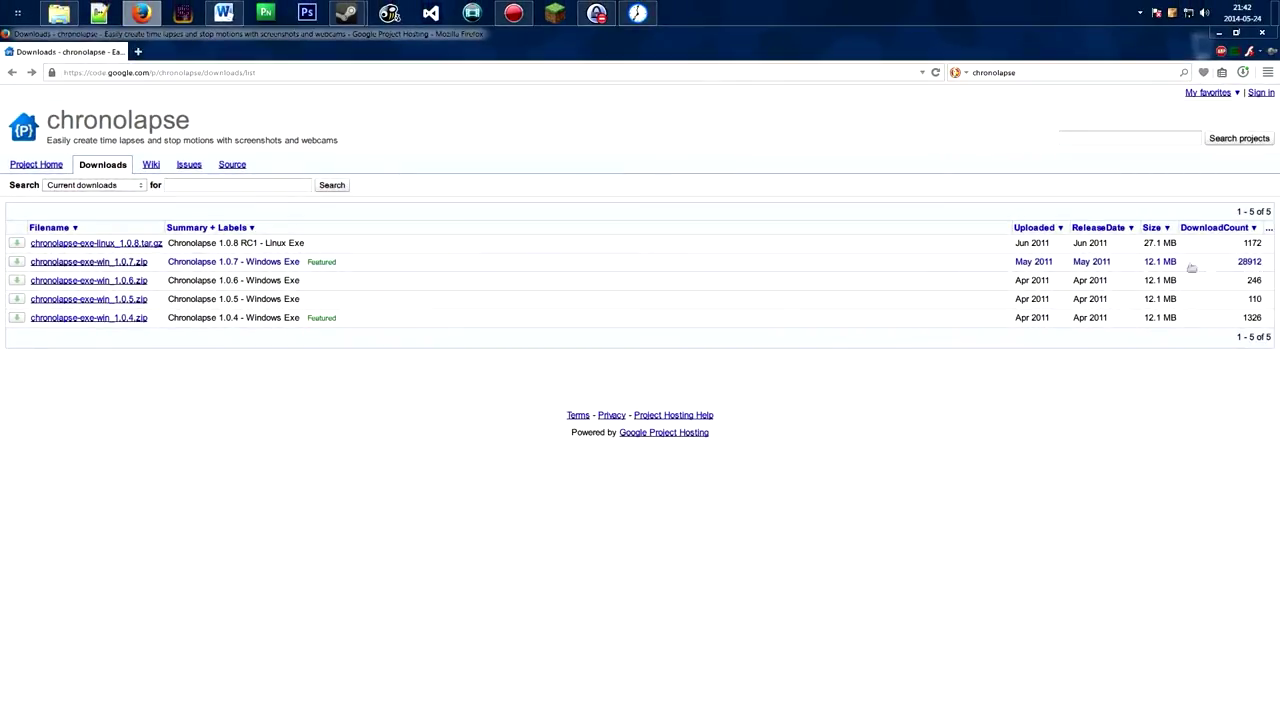
pyautogui.click(183, 266)
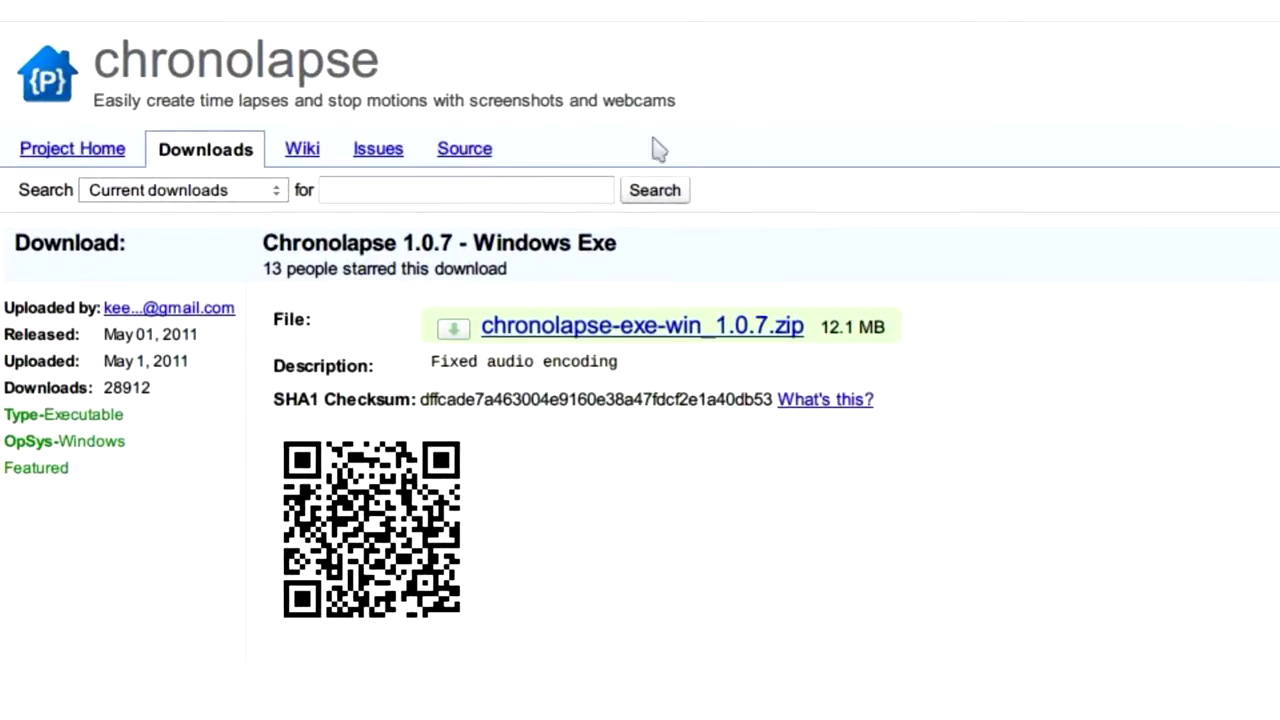
pyautogui.click(668, 336)
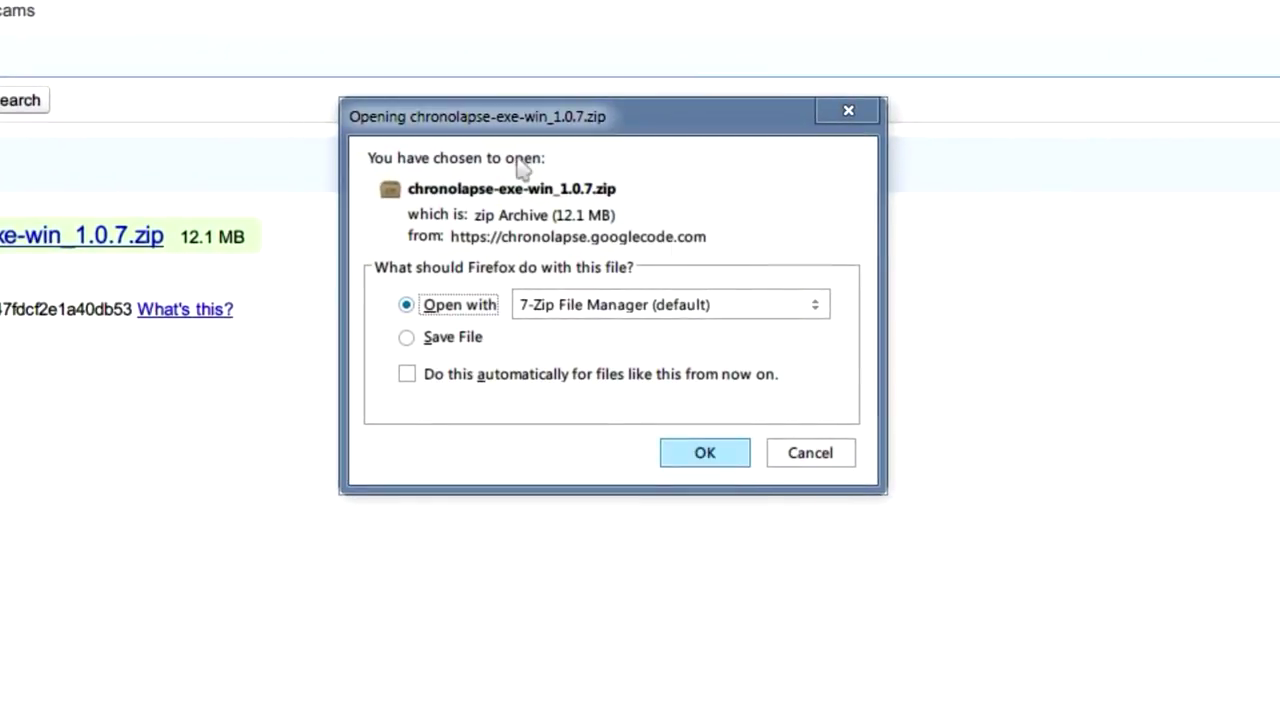
pyautogui.click(470, 340)
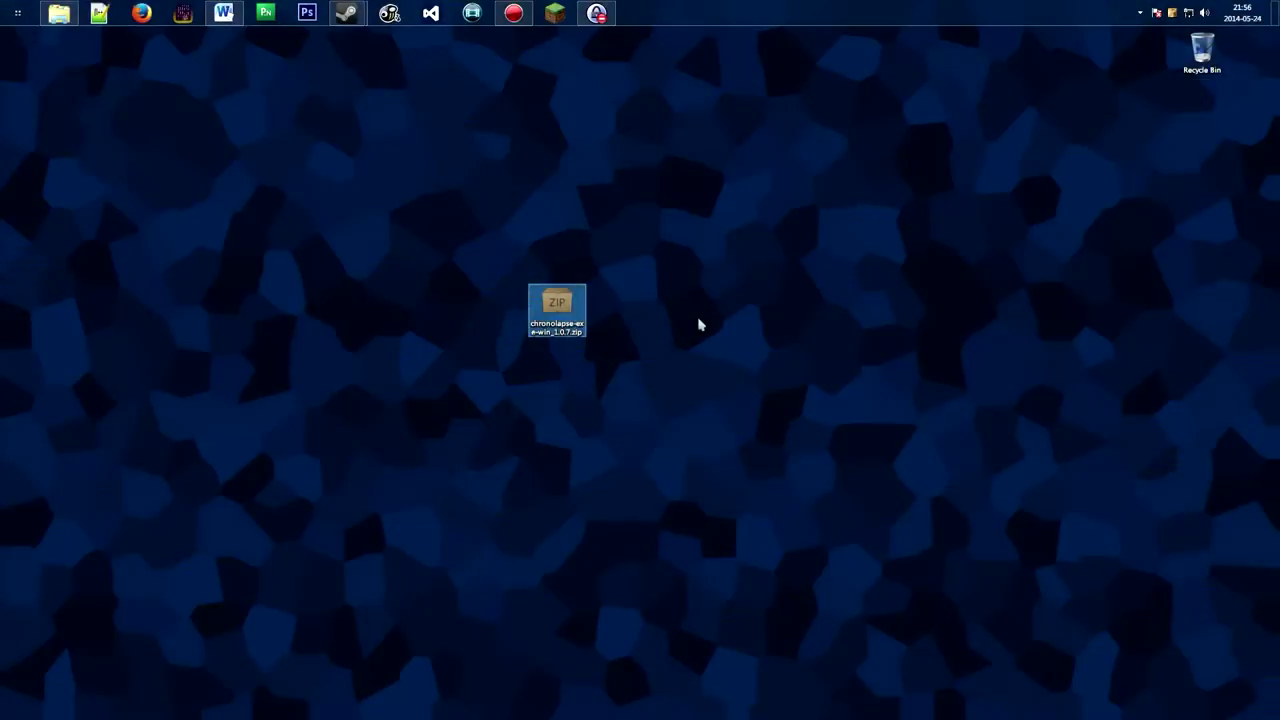
# Open the zip in 7-Zip, browse the chronolapse-exe-win_1.0.7 folder's files, then return to the root.
pyautogui.doubleClick(560, 304)
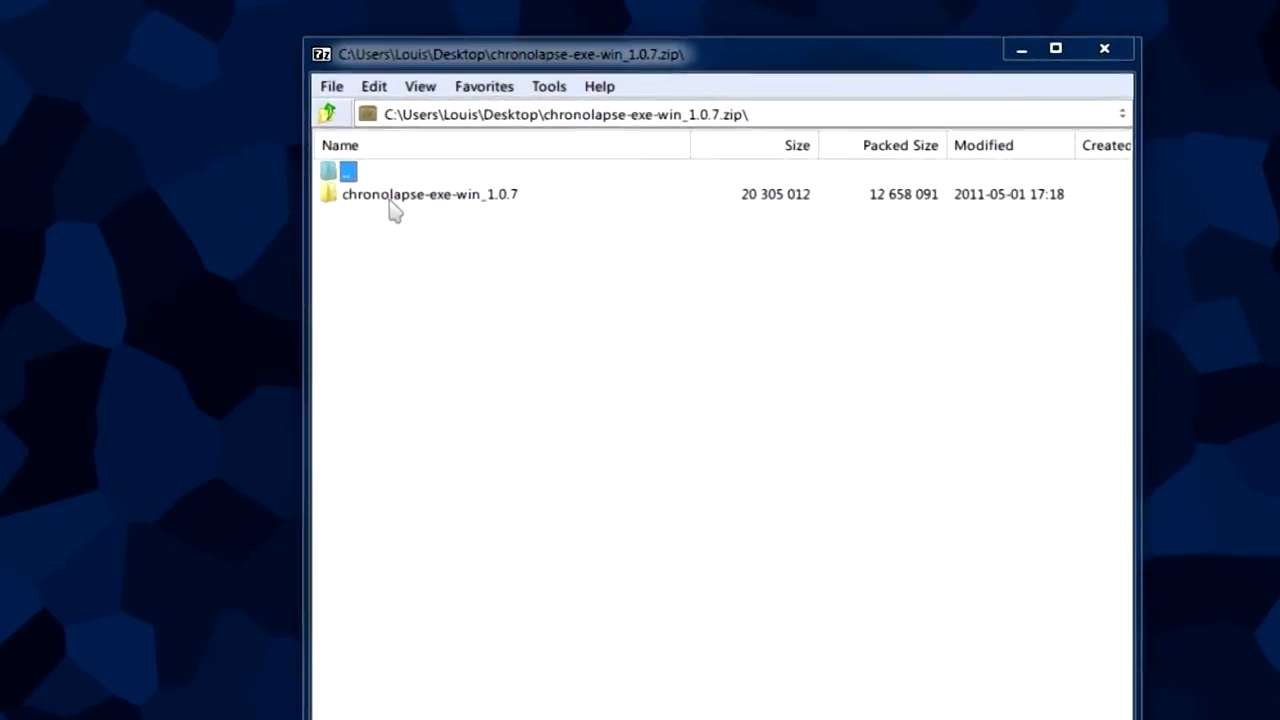
pyautogui.click(310, 166)
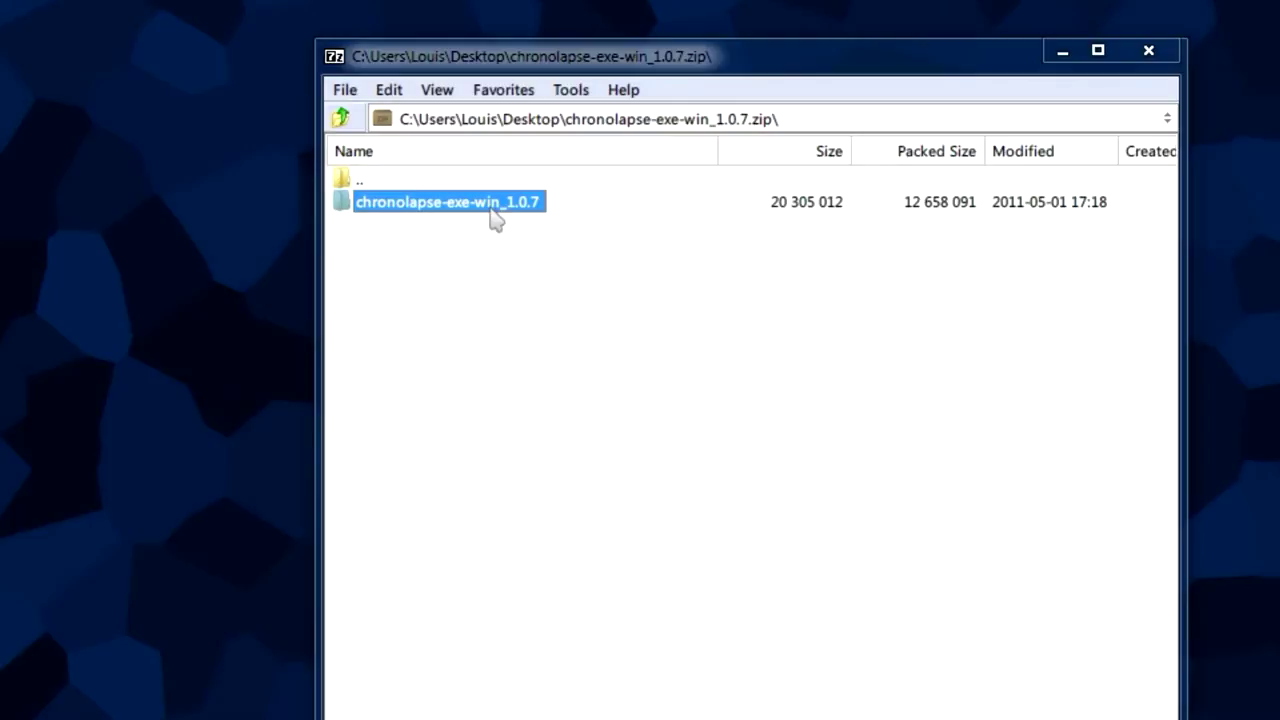
pyautogui.doubleClick(392, 206)
pyautogui.moveTo(468, 495); pyautogui.dragTo(360, 210)
pyautogui.click(434, 449)
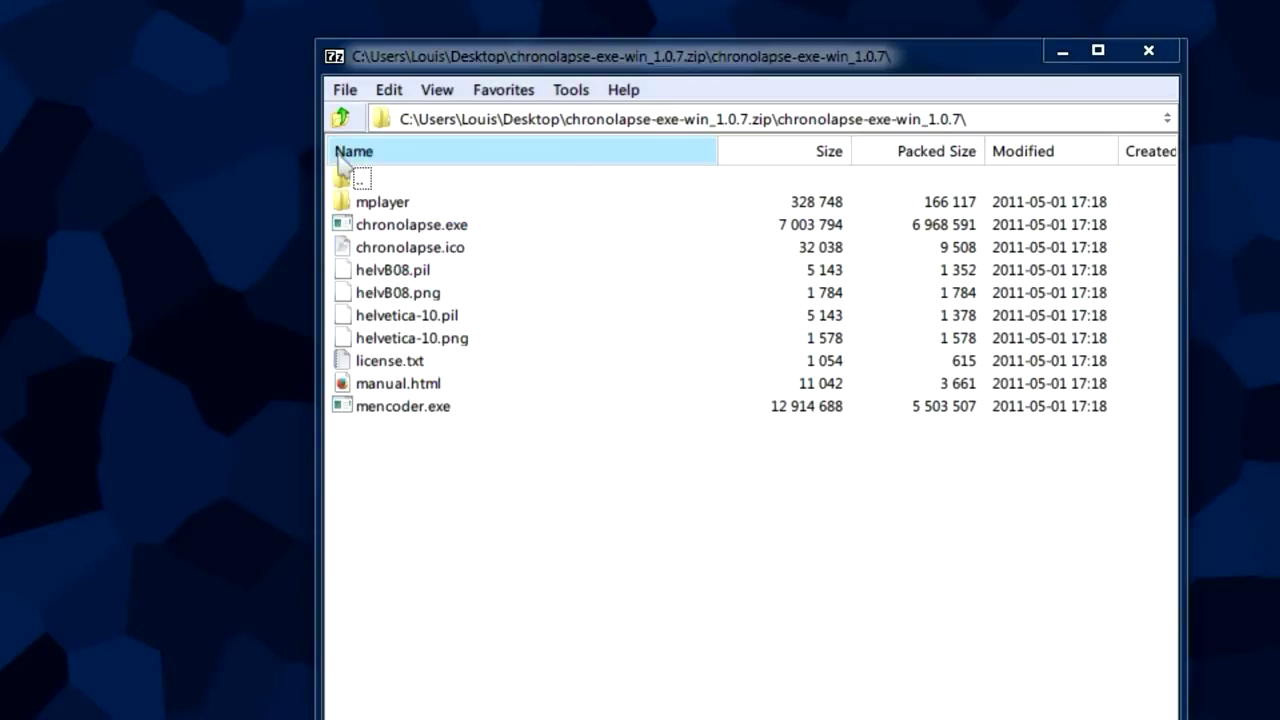
pyautogui.click(362, 180)
pyautogui.doubleClick(360, 183)
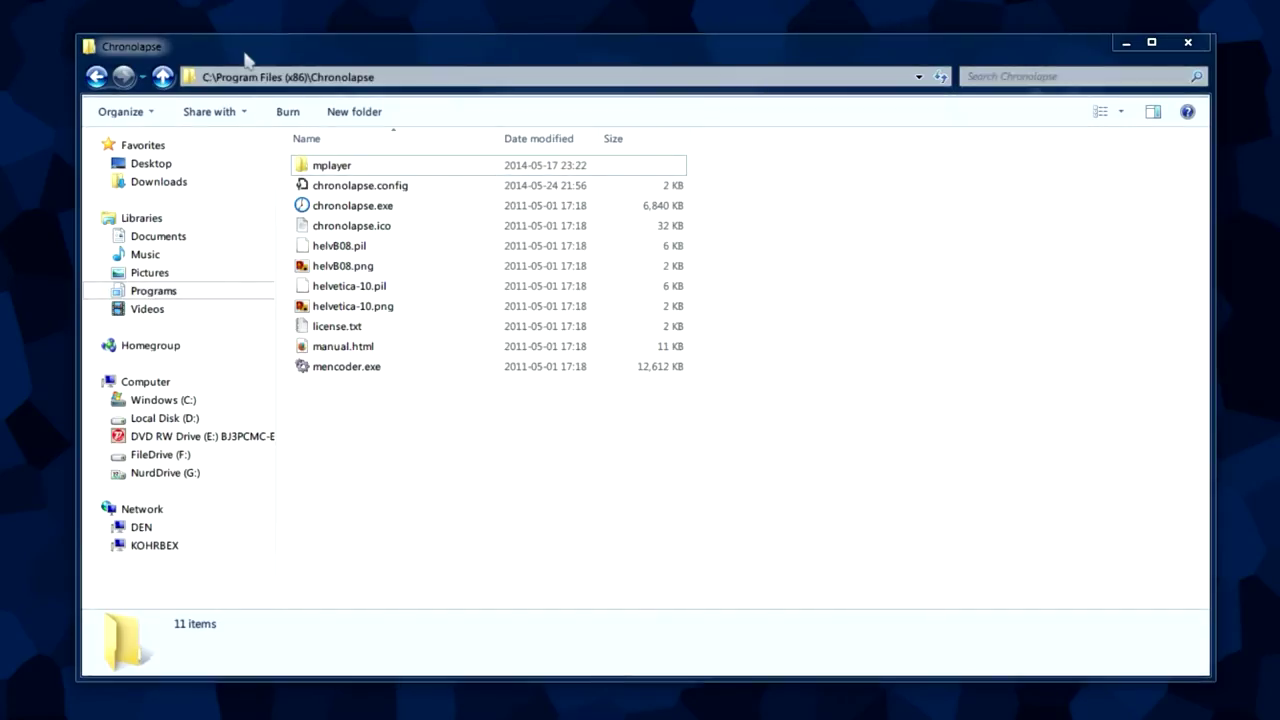
# Create 'chronolapse.exe - Shortcut' in the Chronolapse folder and move it onto the desktop.
pyautogui.moveTo(527, 434); pyautogui.dragTo(328, 132)
pyautogui.click(412, 466)
pyautogui.click(345, 207)
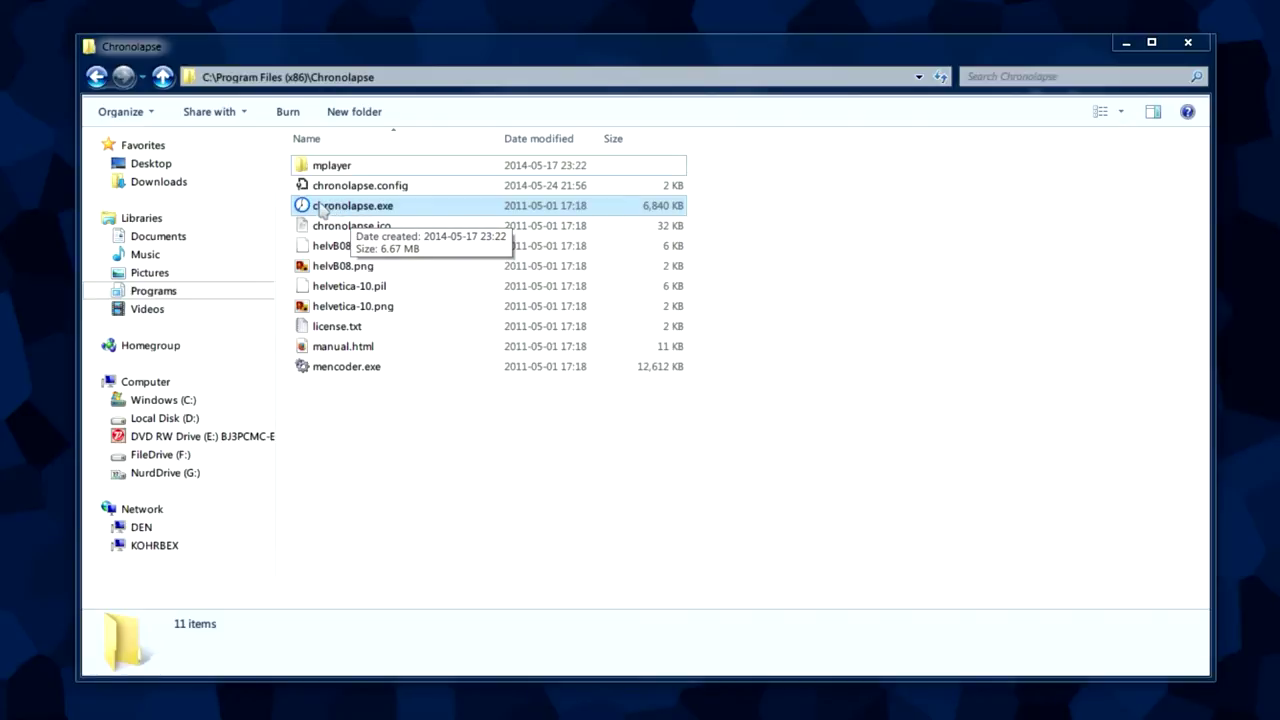
pyautogui.rightClick(321, 206)
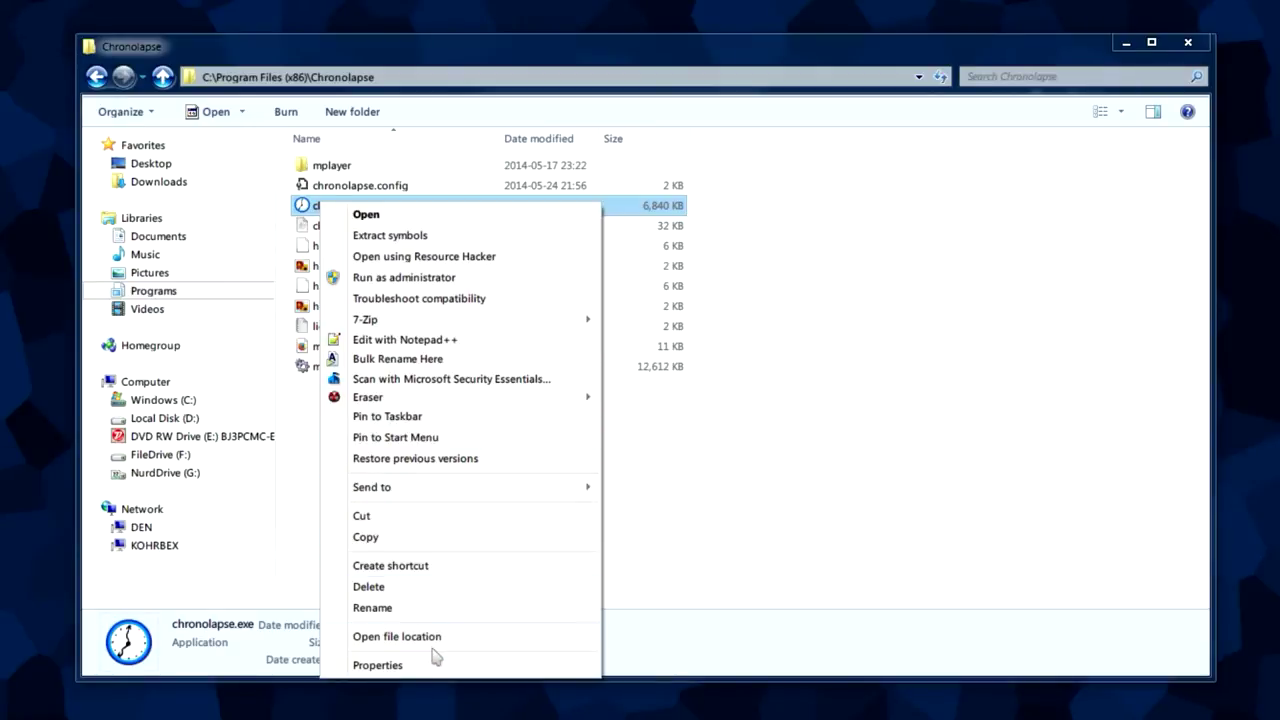
pyautogui.click(412, 566)
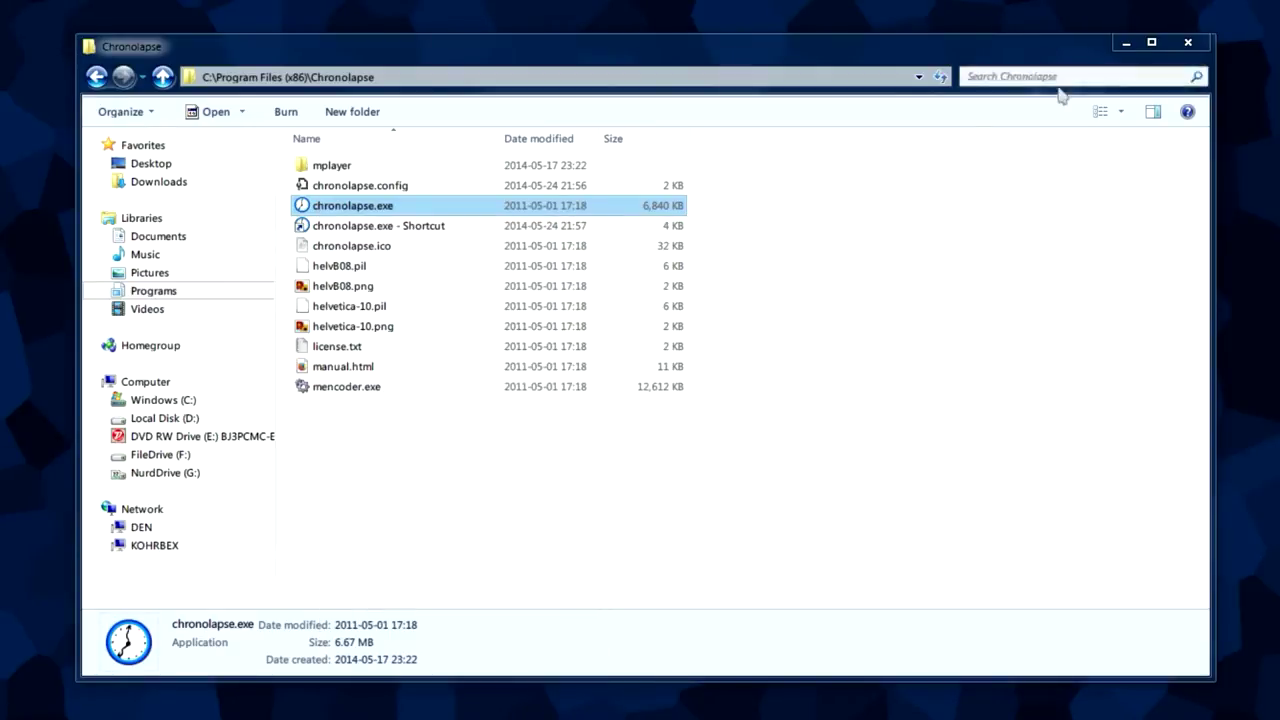
pyautogui.moveTo(400, 225); pyautogui.dragTo(1269, 238)
pyautogui.moveTo(1160, 232); pyautogui.dragTo(1279, 213)
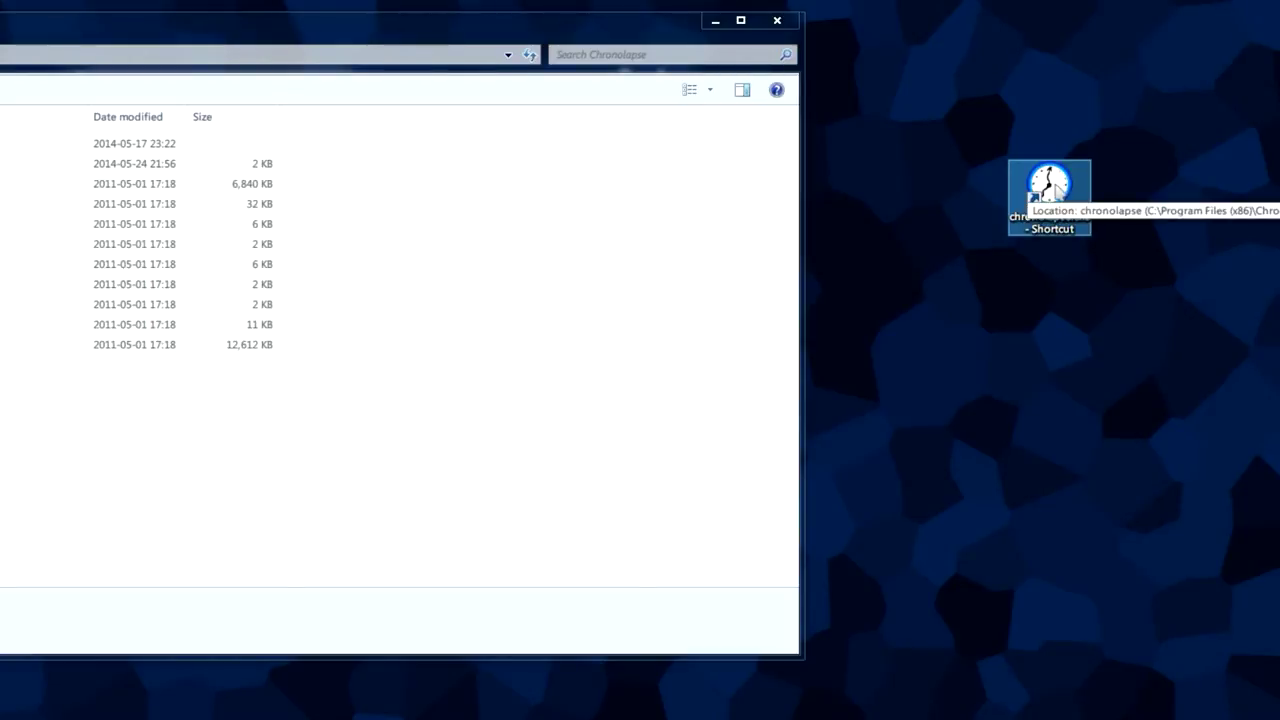
# Launch ChronoLapse from the desktop shortcut and select the 30-second capture interval value.
pyautogui.doubleClick(1050, 186)
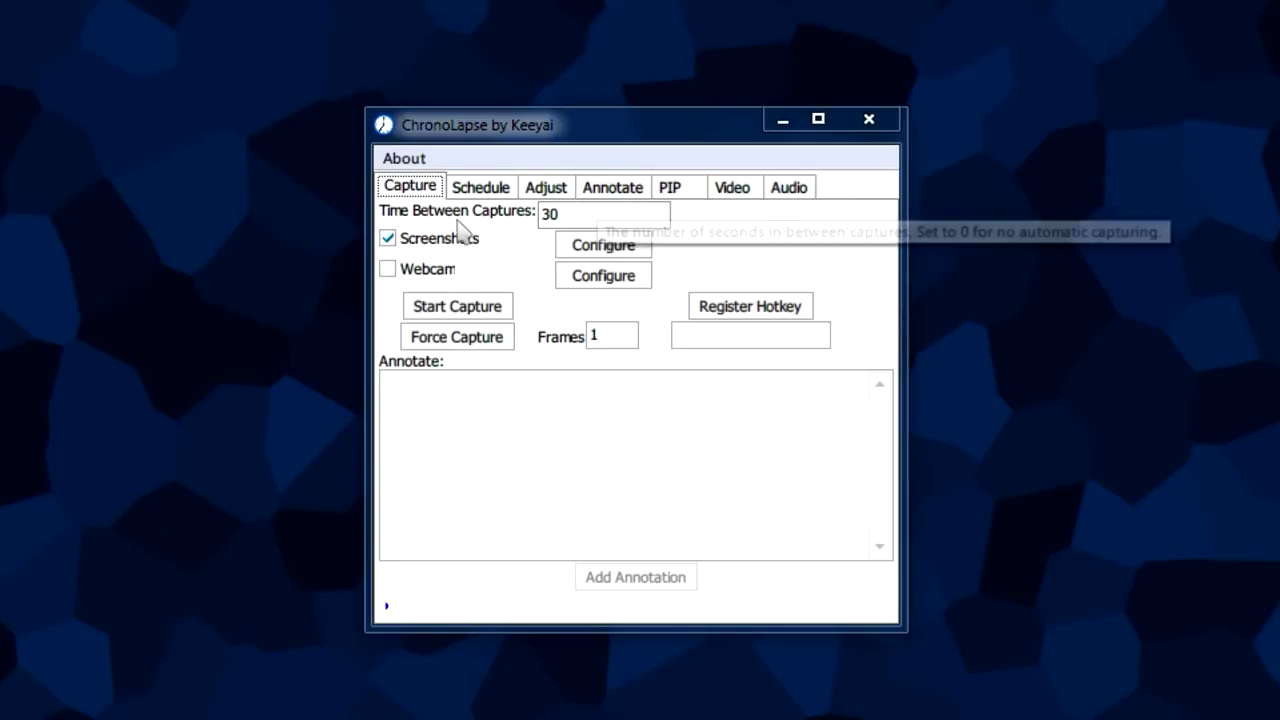
pyautogui.click(594, 212)
pyautogui.doubleClick(550, 213)
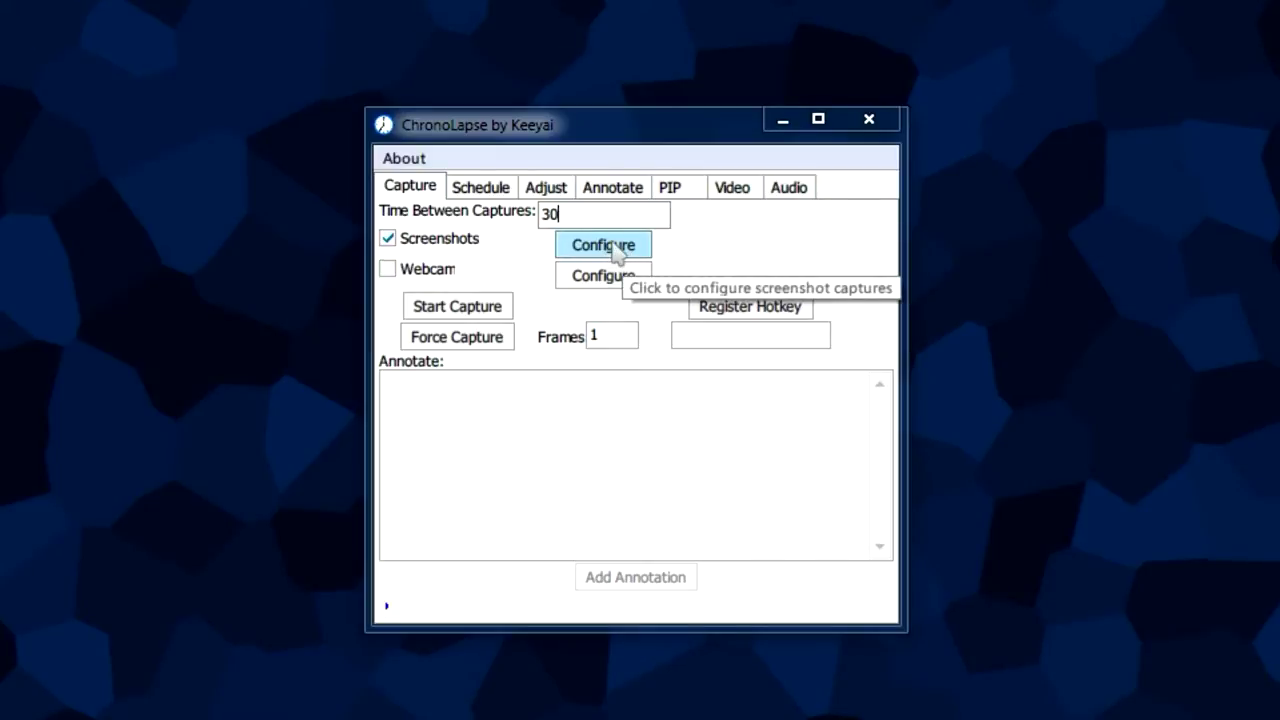
pyautogui.click(600, 247)
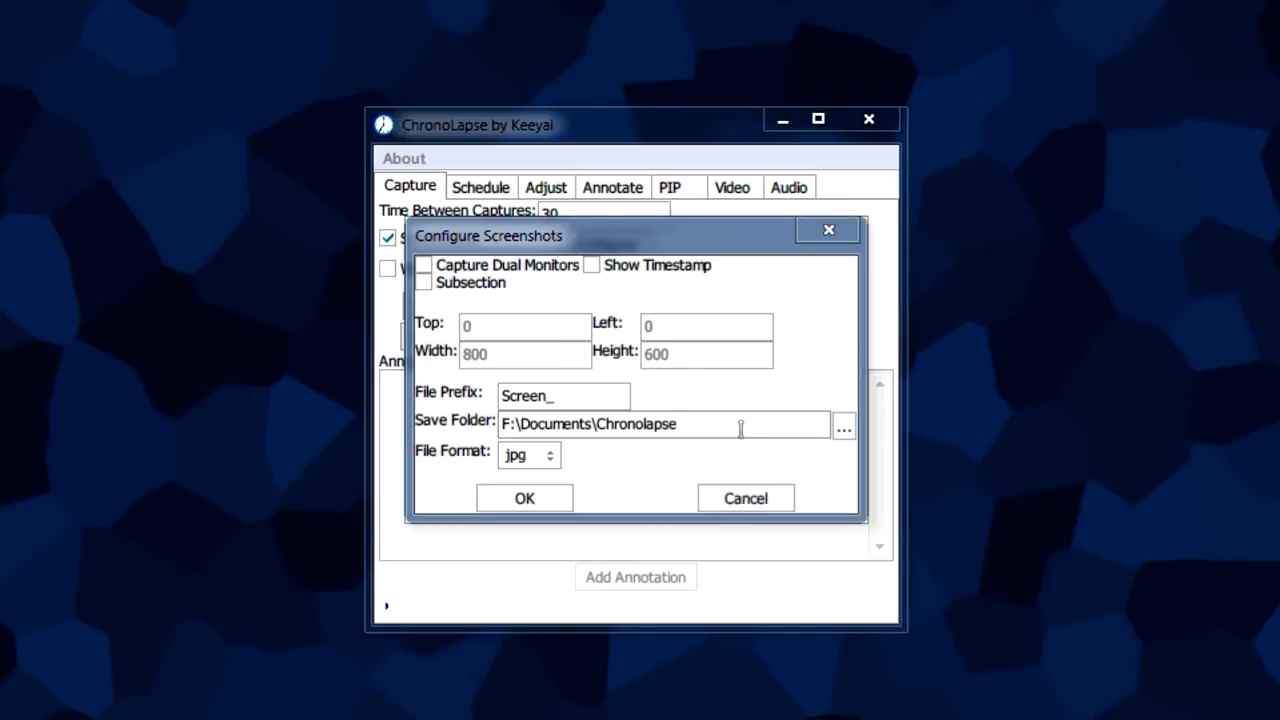
pyautogui.moveTo(711, 428); pyautogui.dragTo(493, 424)
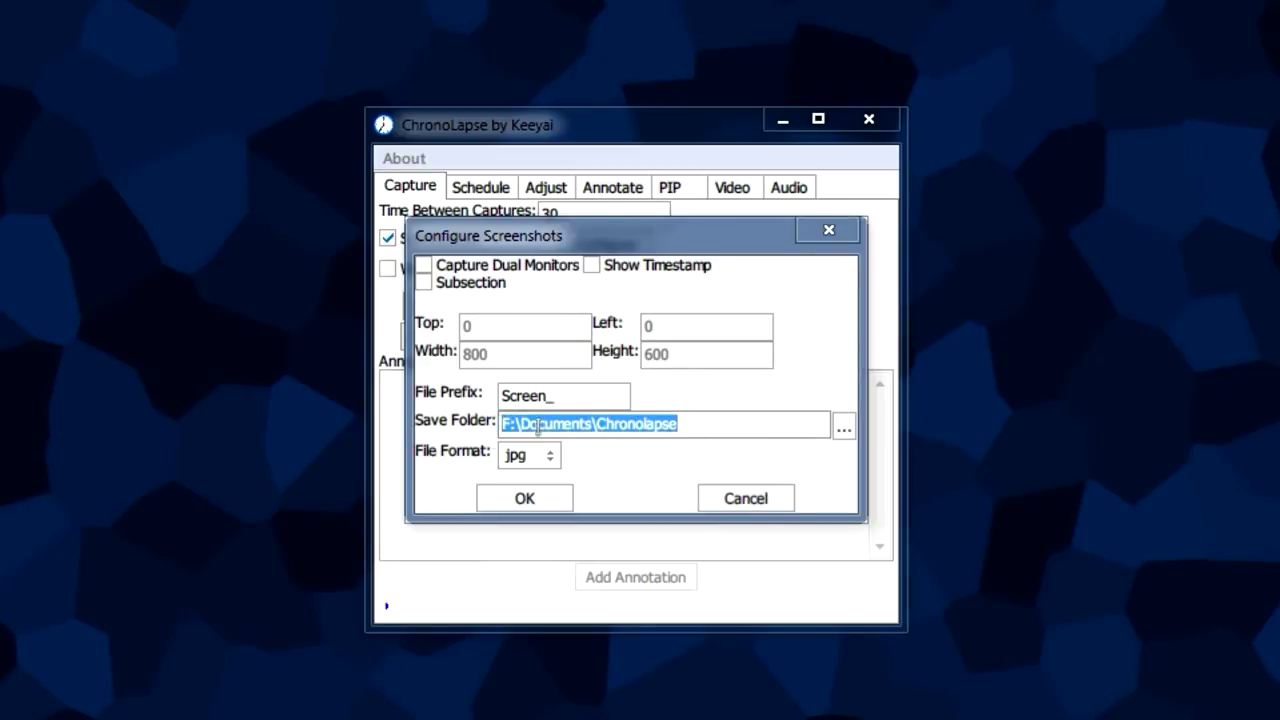
pyautogui.click(583, 426)
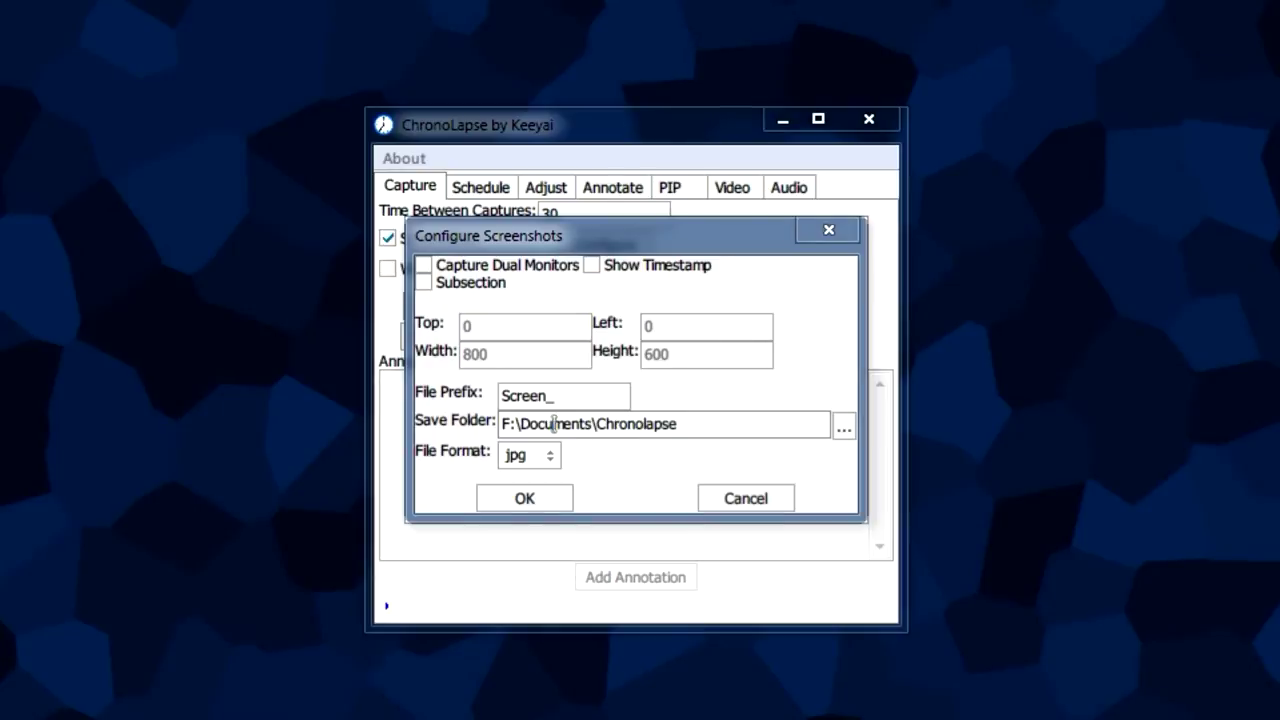
pyautogui.moveTo(694, 427); pyautogui.dragTo(490, 430)
pyautogui.click(525, 497)
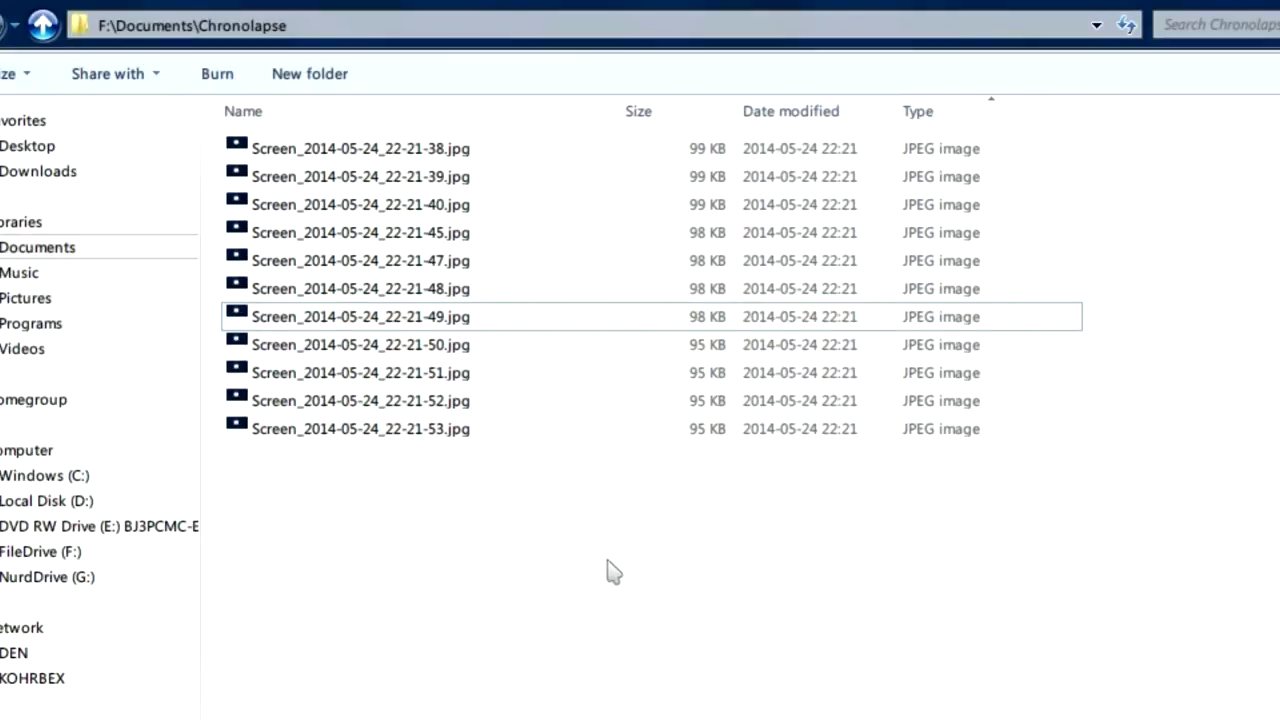
# Select the eleven screenshot JPEGs, deselect them, then show ChronoLapse's Video settings (mpeg, wmv2, 15 fps).
pyautogui.moveTo(609, 571); pyautogui.dragTo(222, 130)
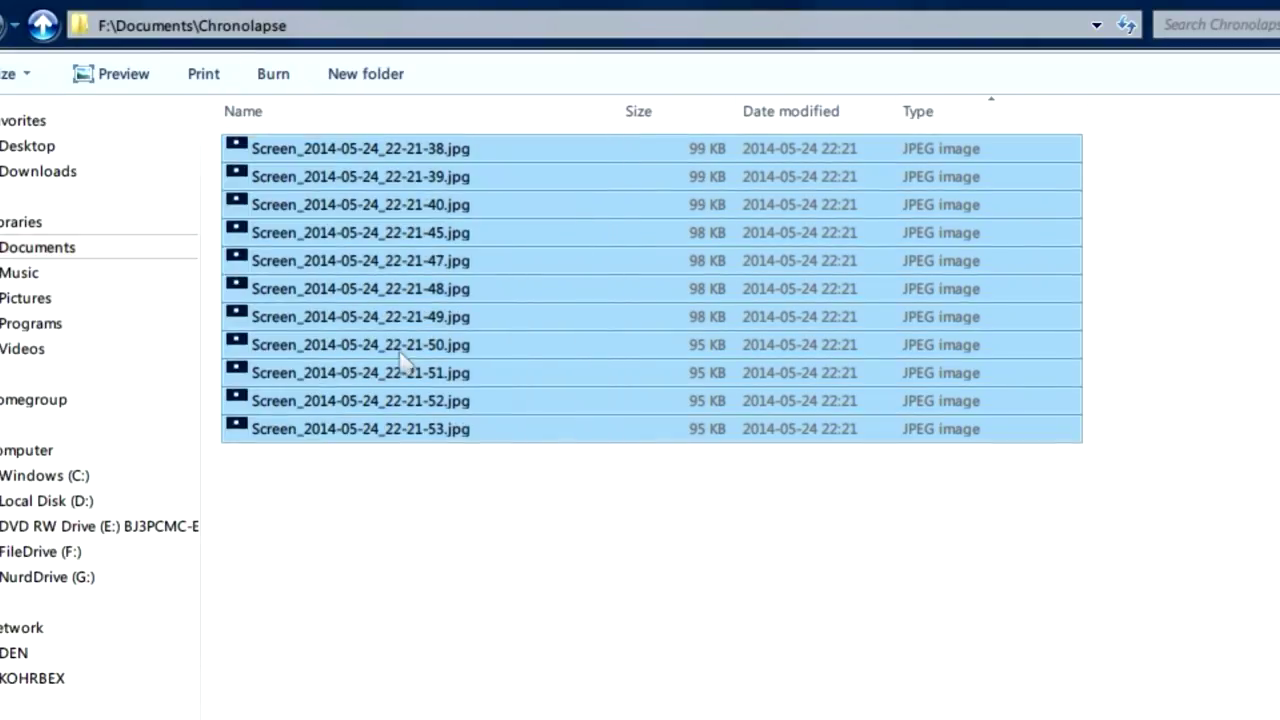
pyautogui.click(466, 568)
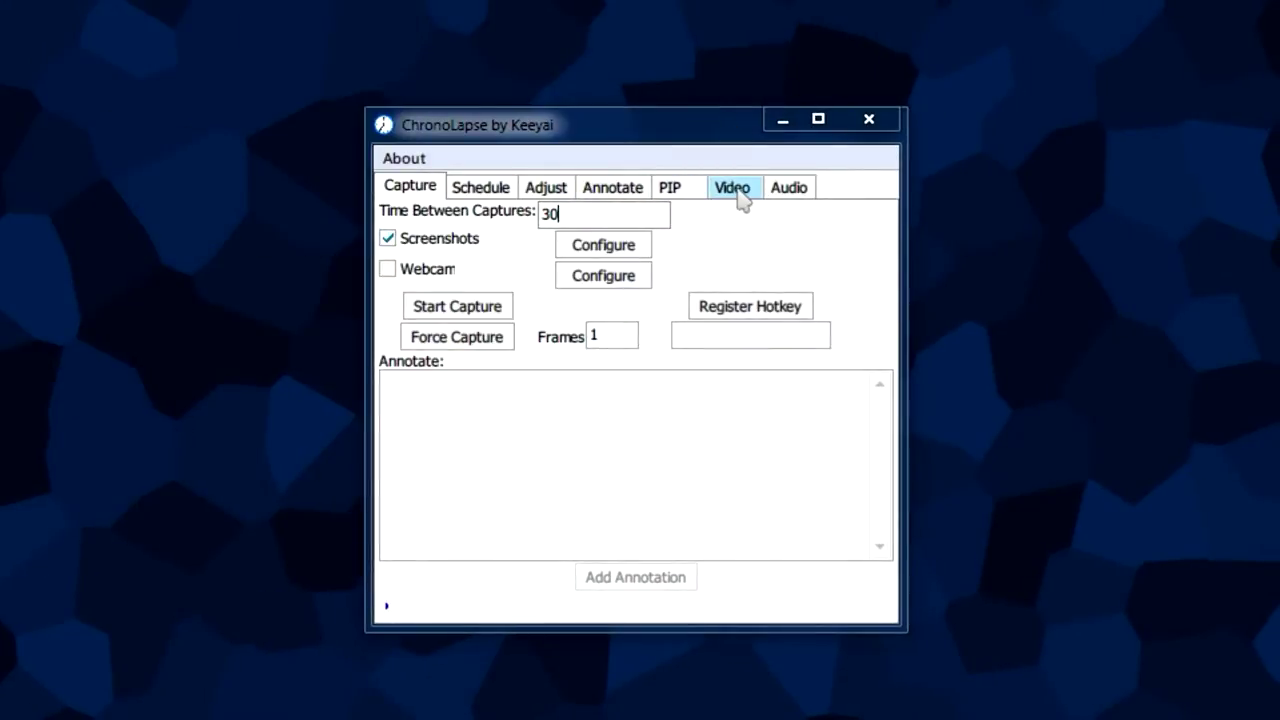
pyautogui.click(735, 190)
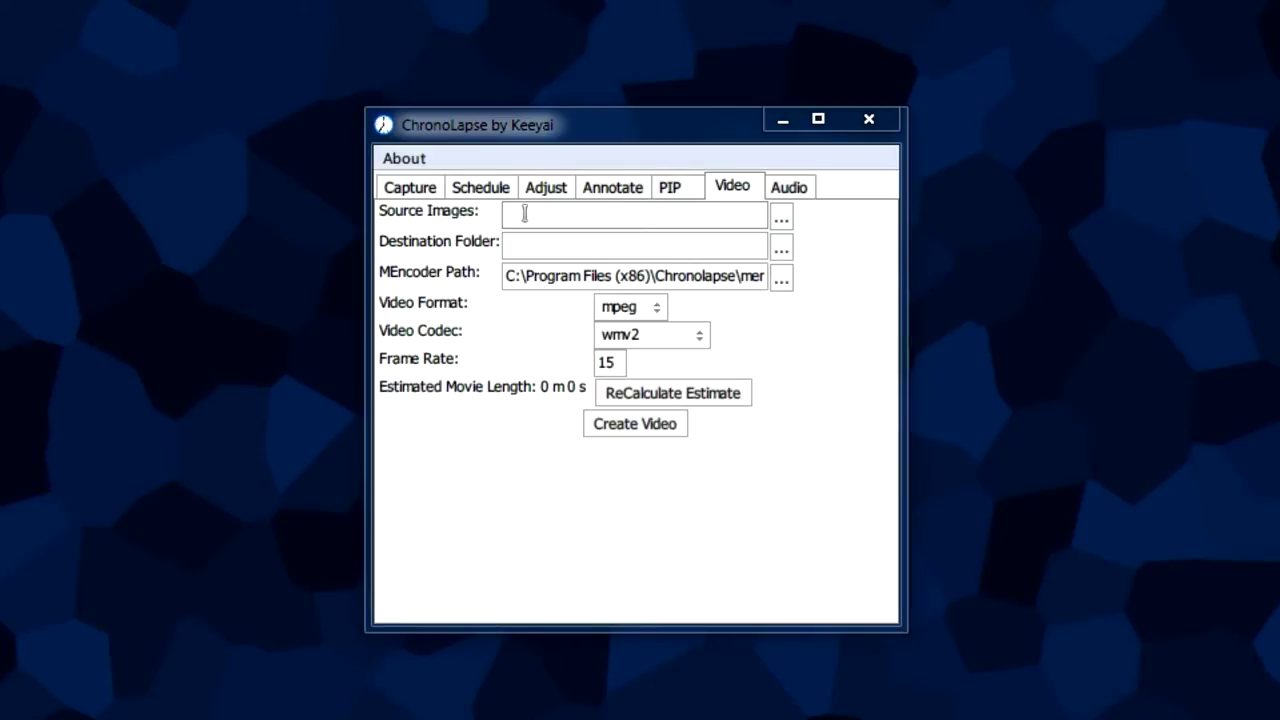
# Set the Source Images folder to F:\Documents\Chronolapse.
pyautogui.click(781, 216)
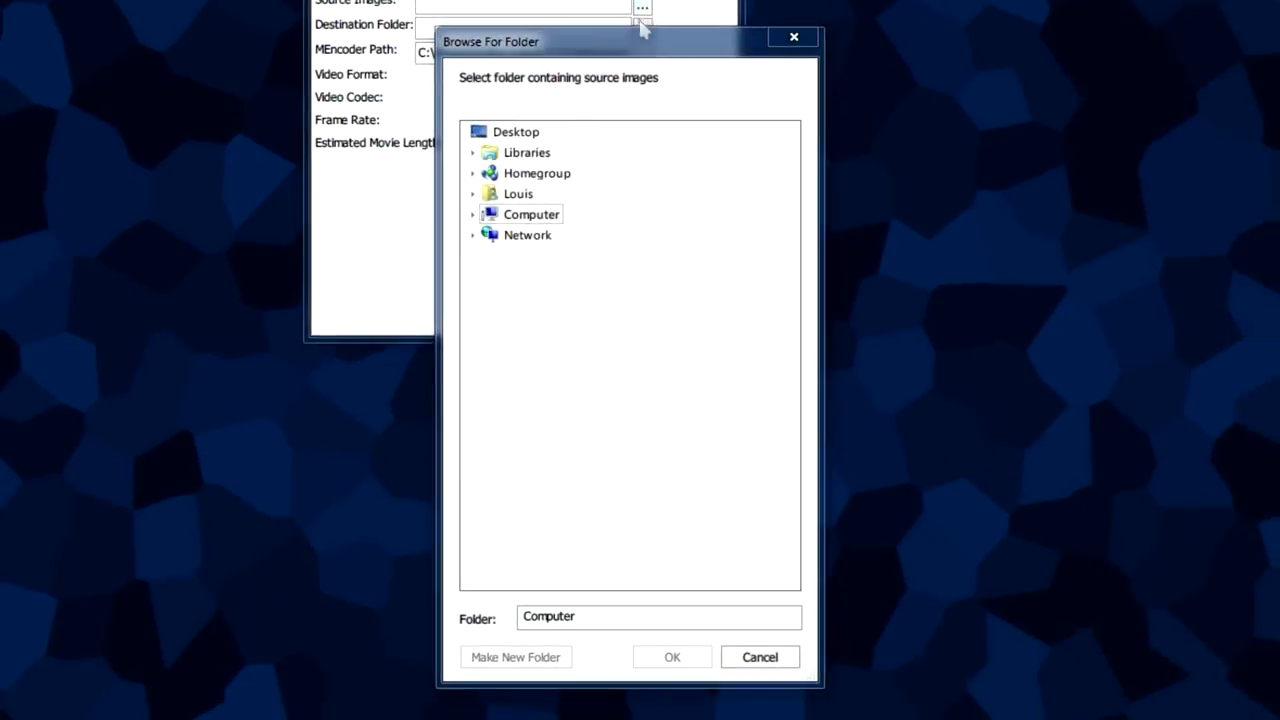
pyautogui.click(500, 152)
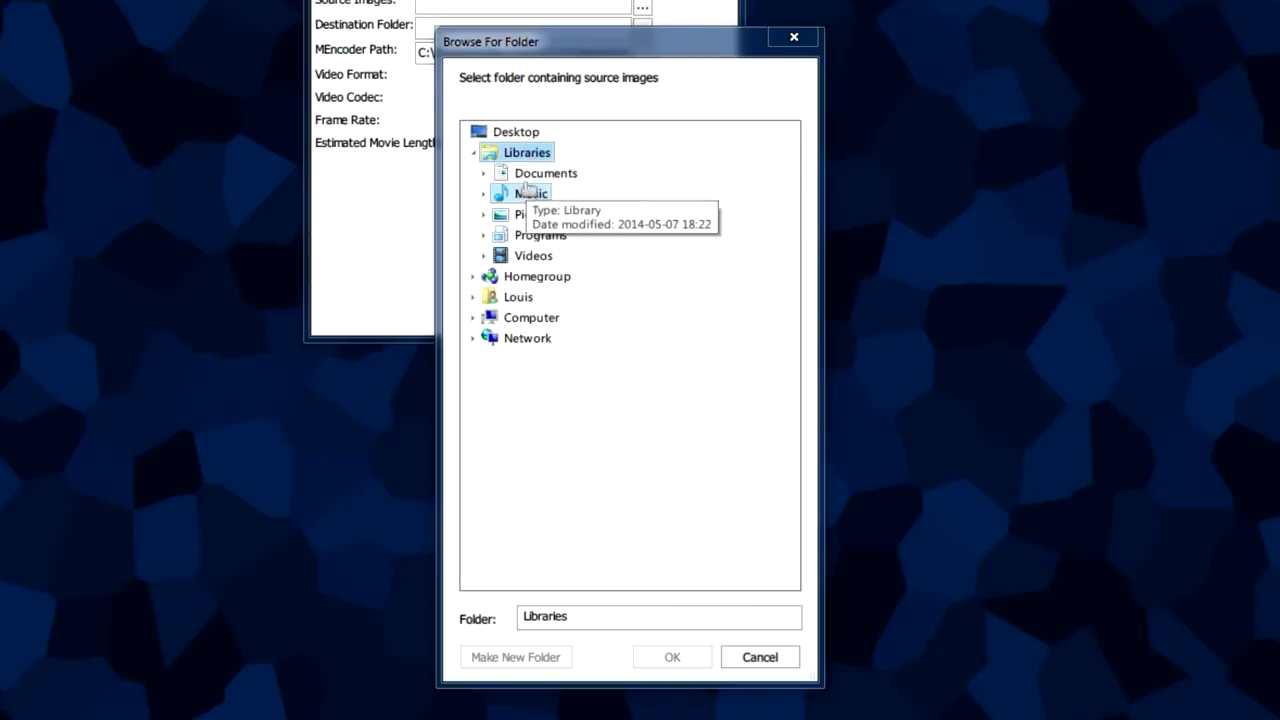
pyautogui.click(535, 173)
pyautogui.click(532, 192)
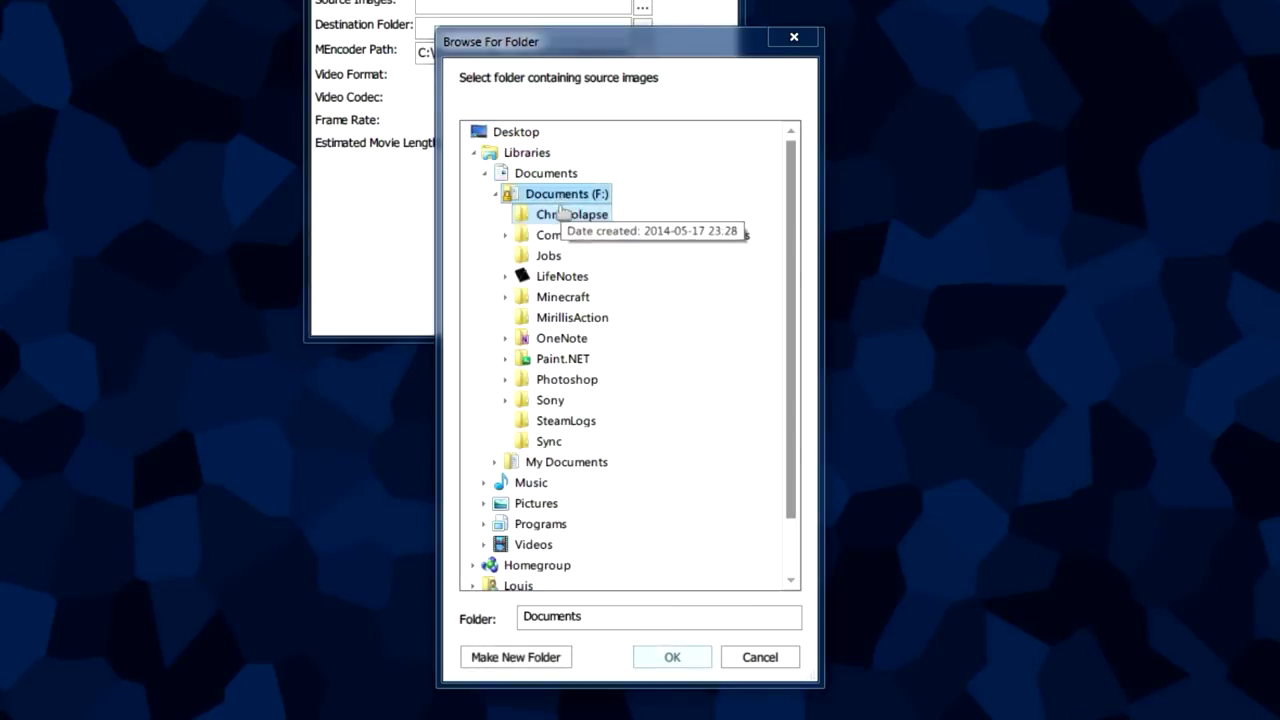
pyautogui.click(565, 214)
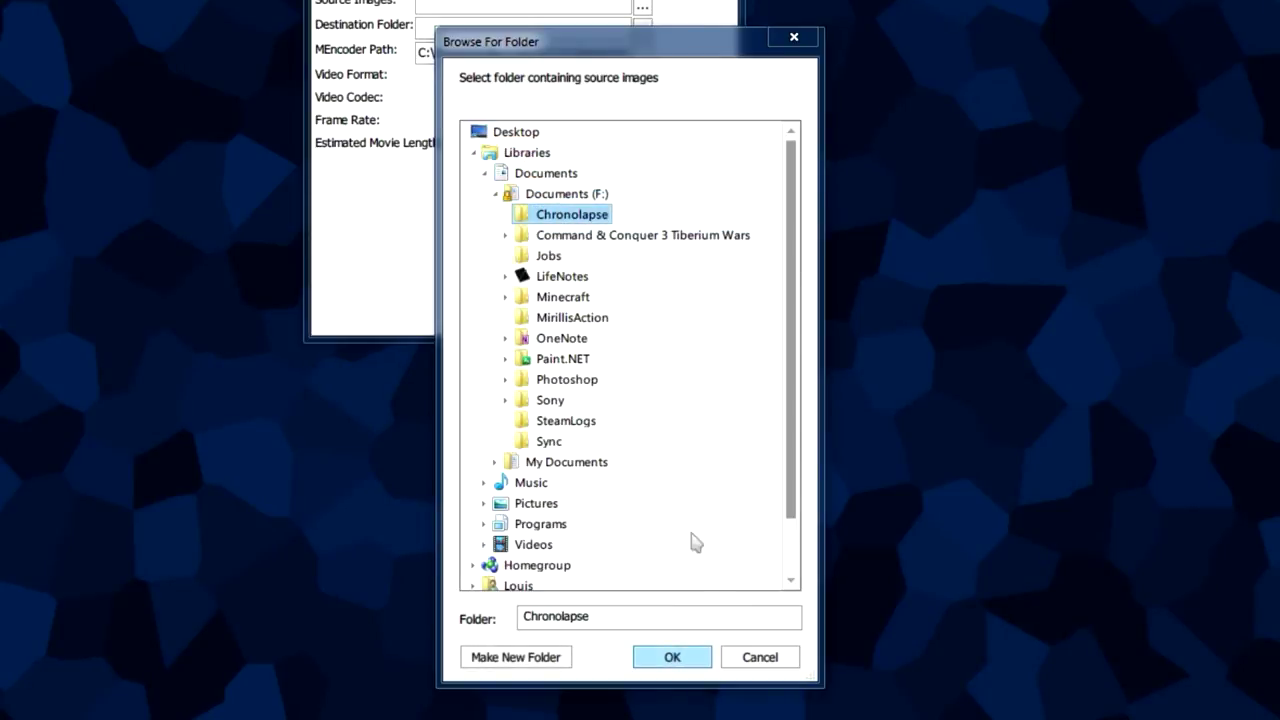
pyautogui.click(672, 657)
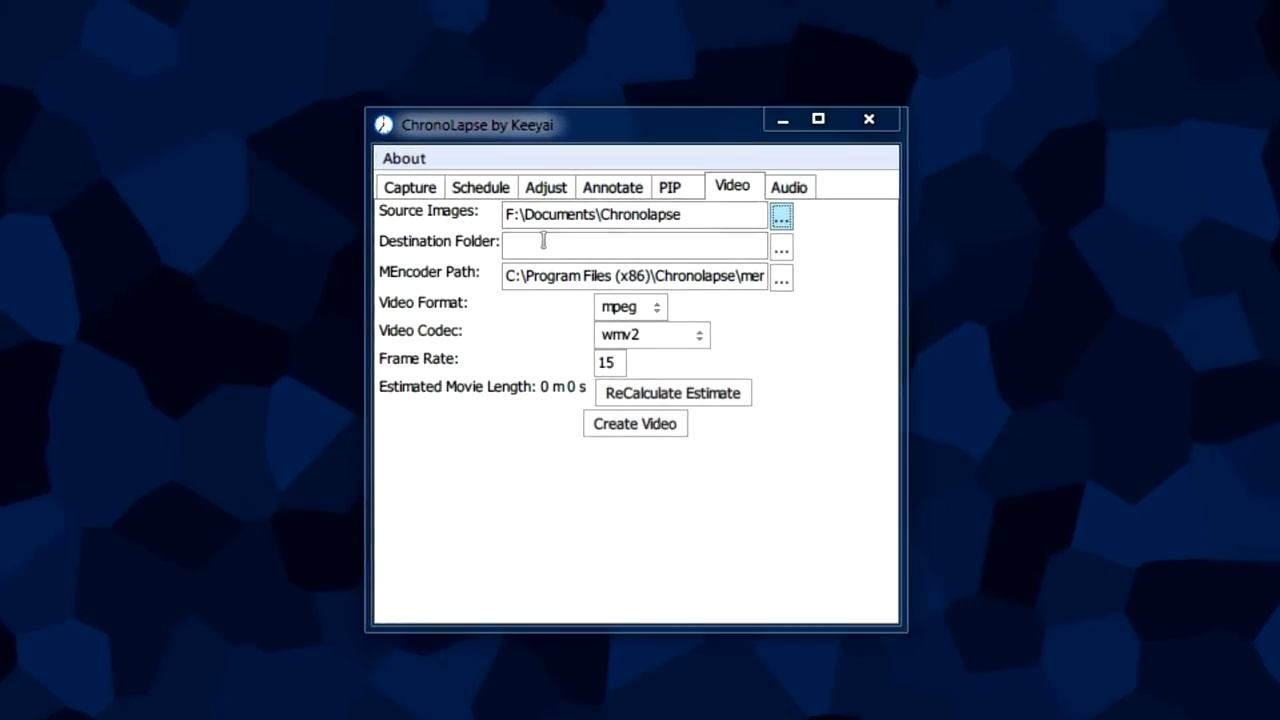
# Set the video Destination folder to F:\Videos.
pyautogui.click(543, 240)
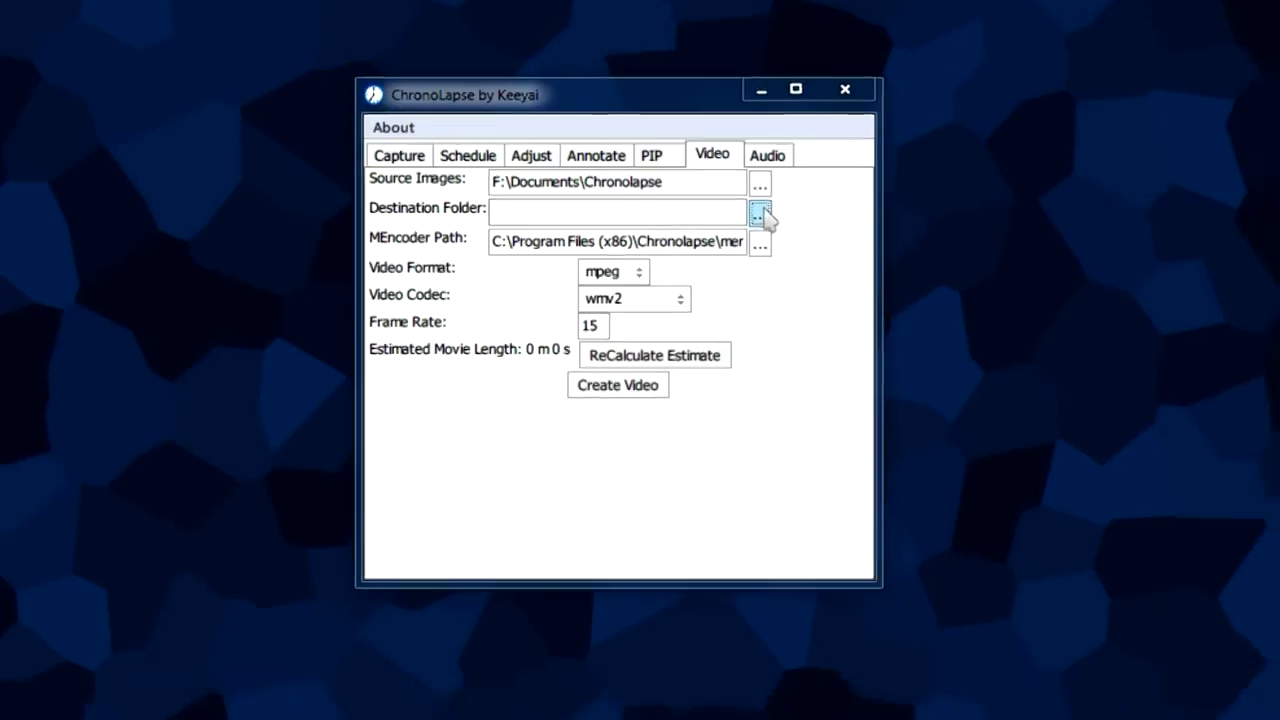
pyautogui.click(760, 215)
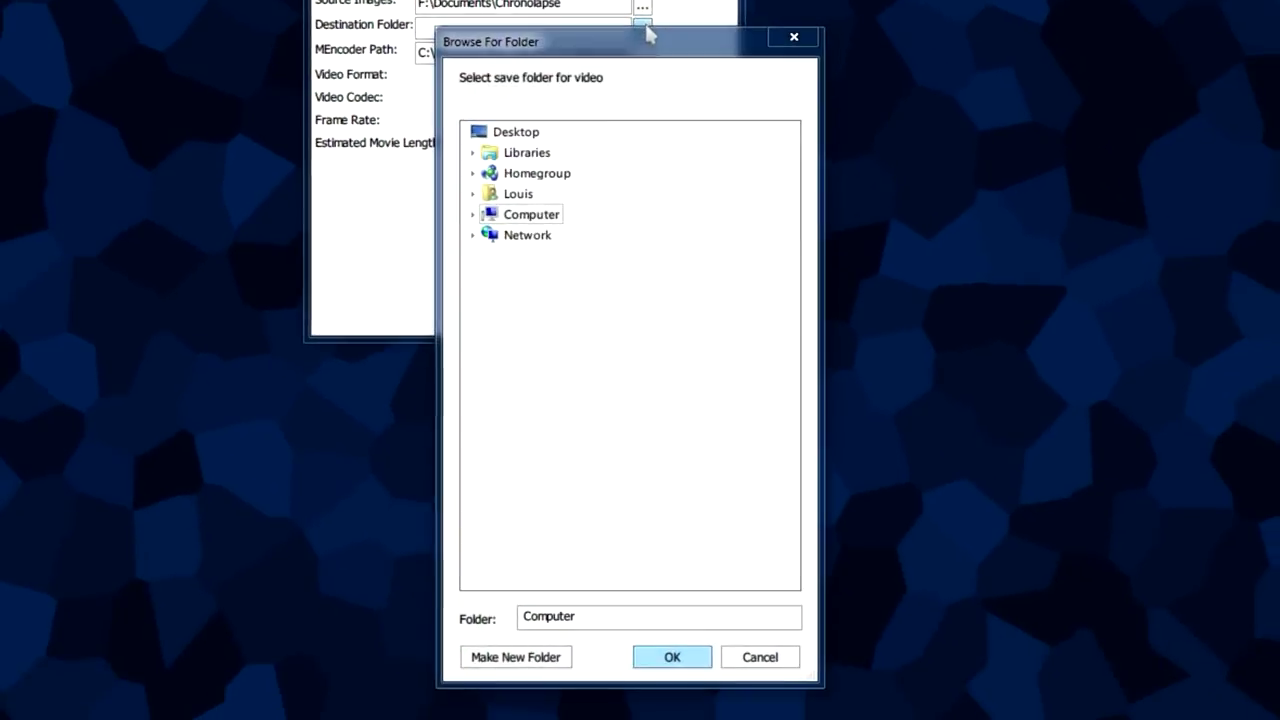
pyautogui.click(515, 174)
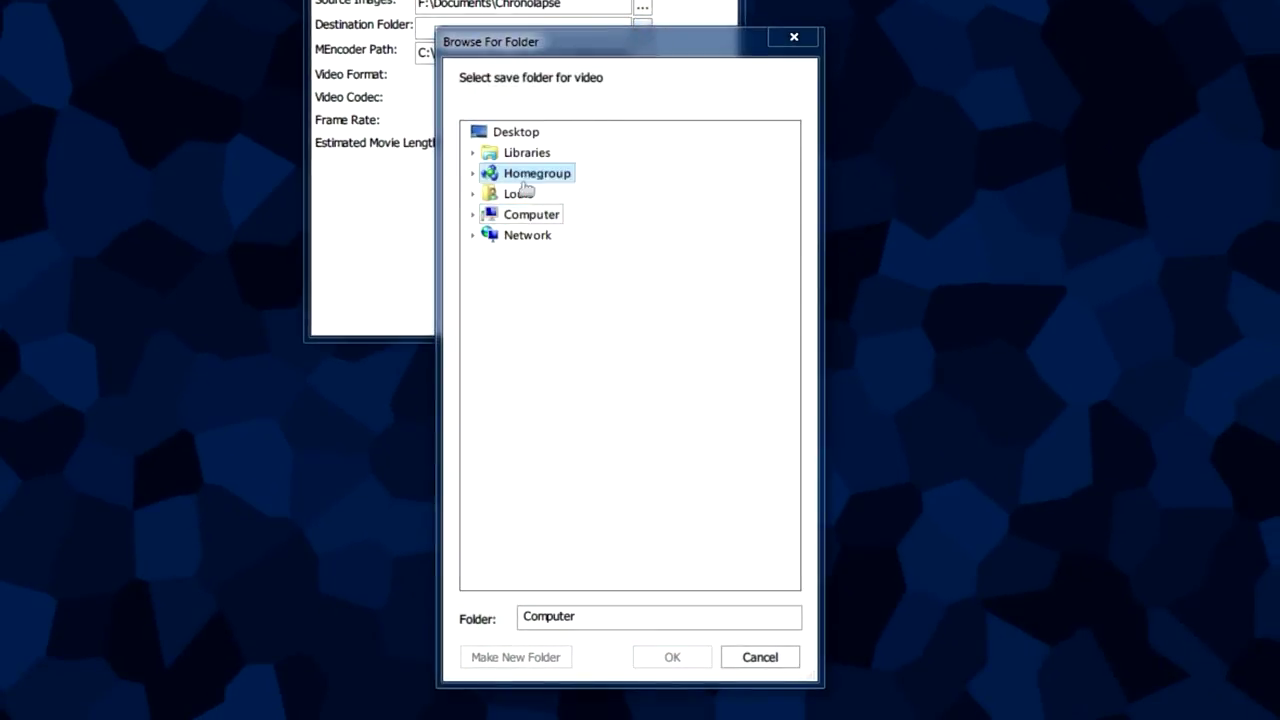
pyautogui.doubleClick(527, 152)
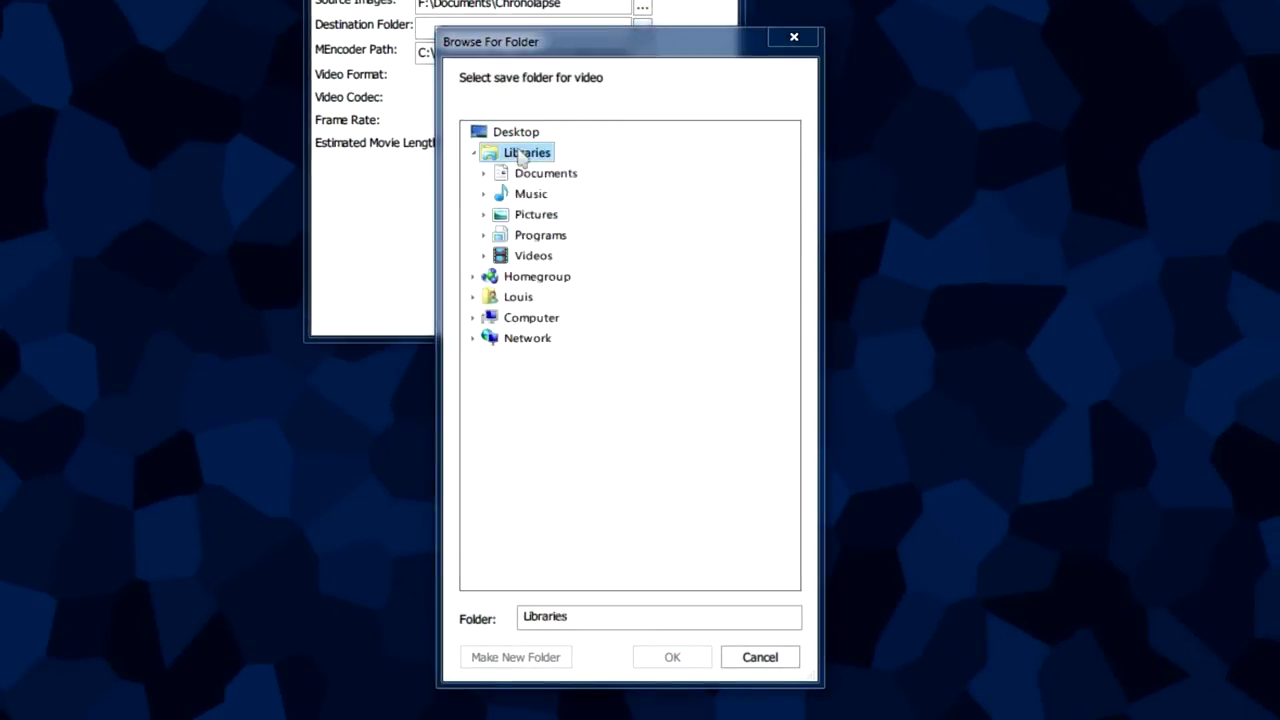
pyautogui.doubleClick(527, 256)
pyautogui.doubleClick(548, 276)
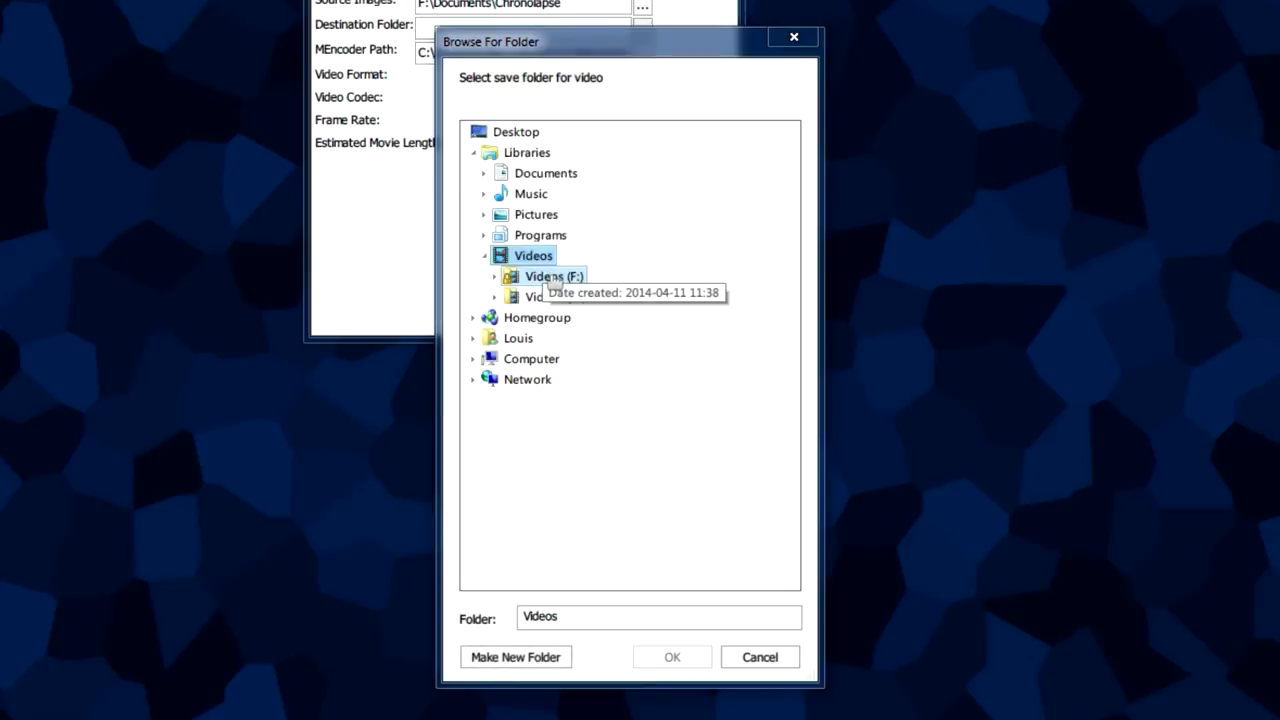
pyautogui.click(680, 657)
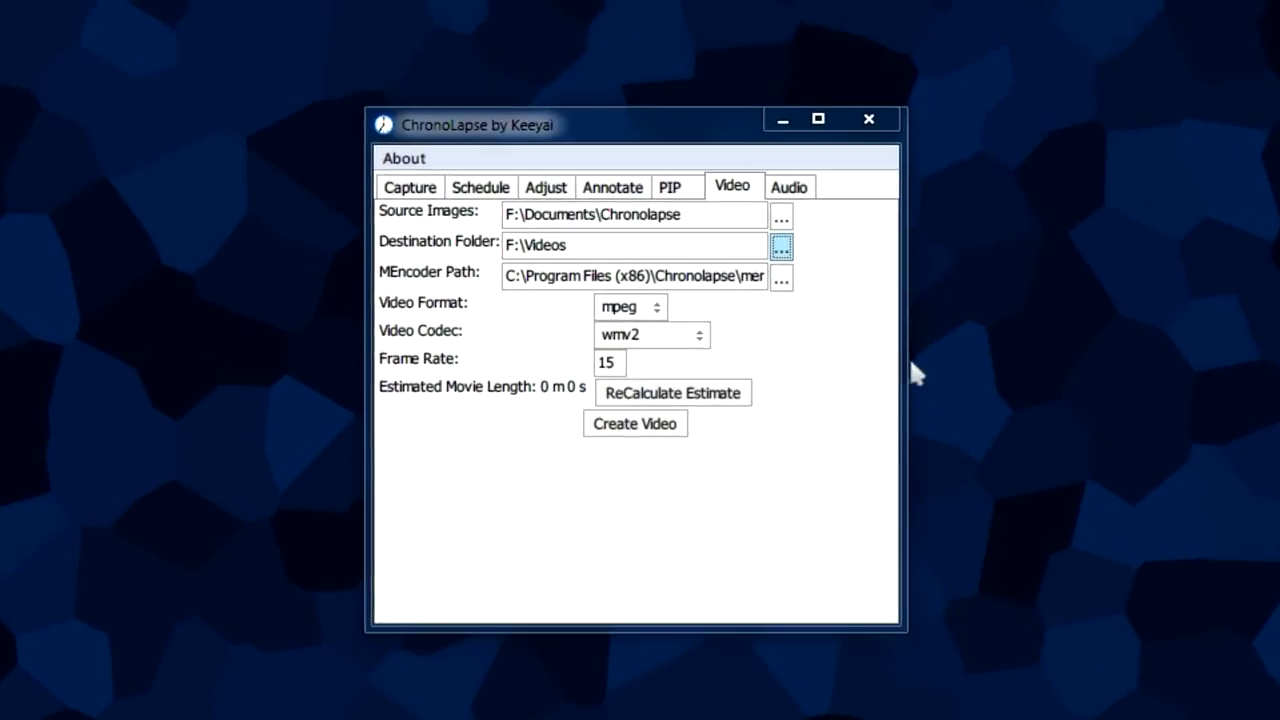
# Keep the frame rate at 15 and create the video.
pyautogui.click(617, 362)
pyautogui.click(615, 362)
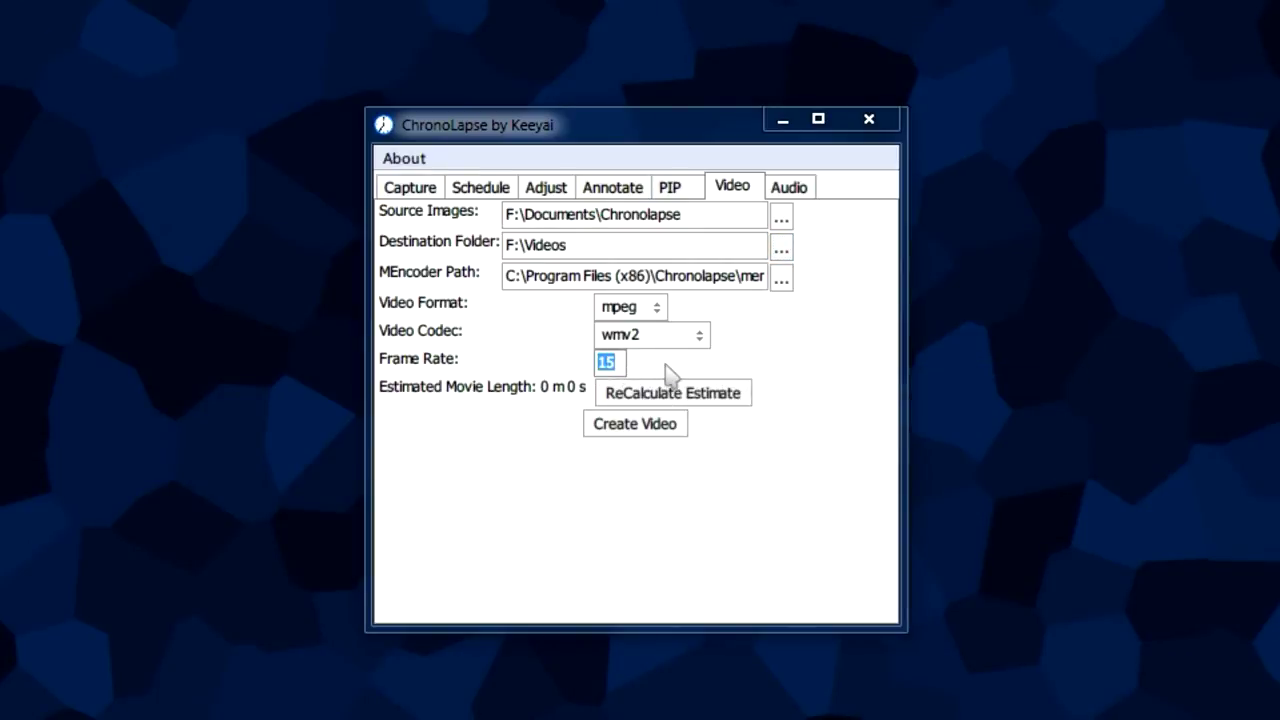
pyautogui.click(624, 427)
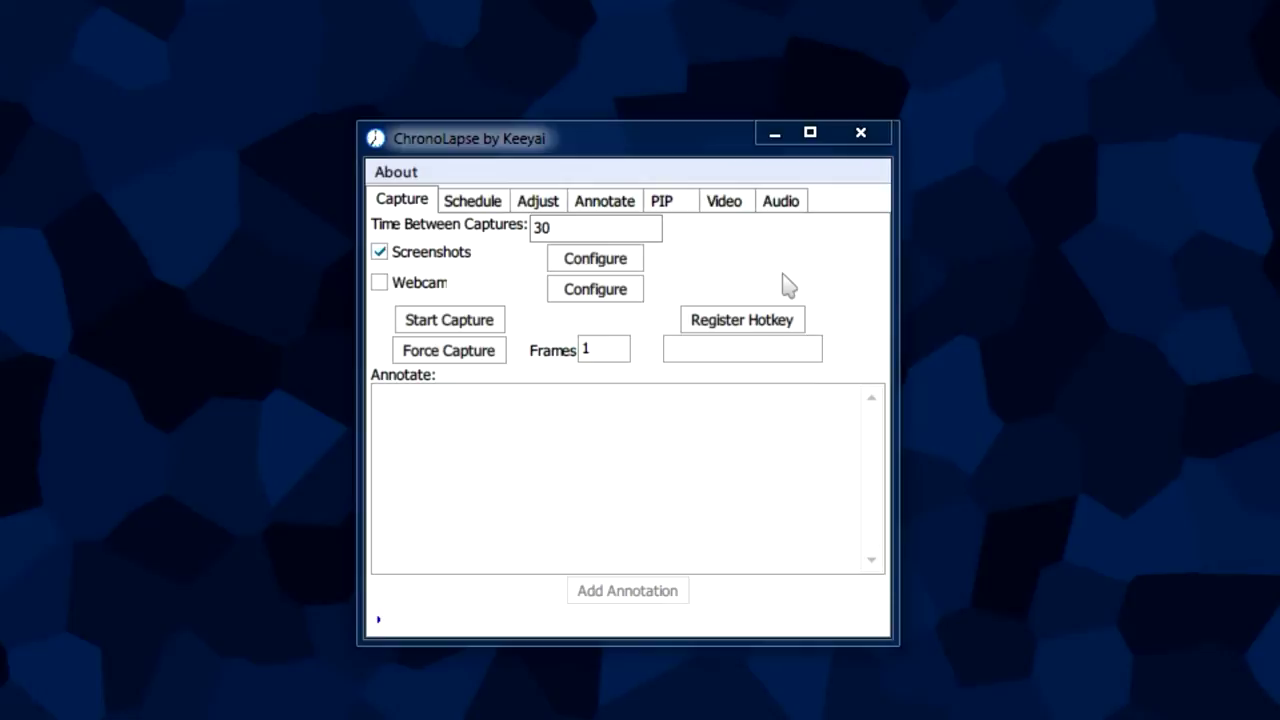
pyautogui.click(407, 200)
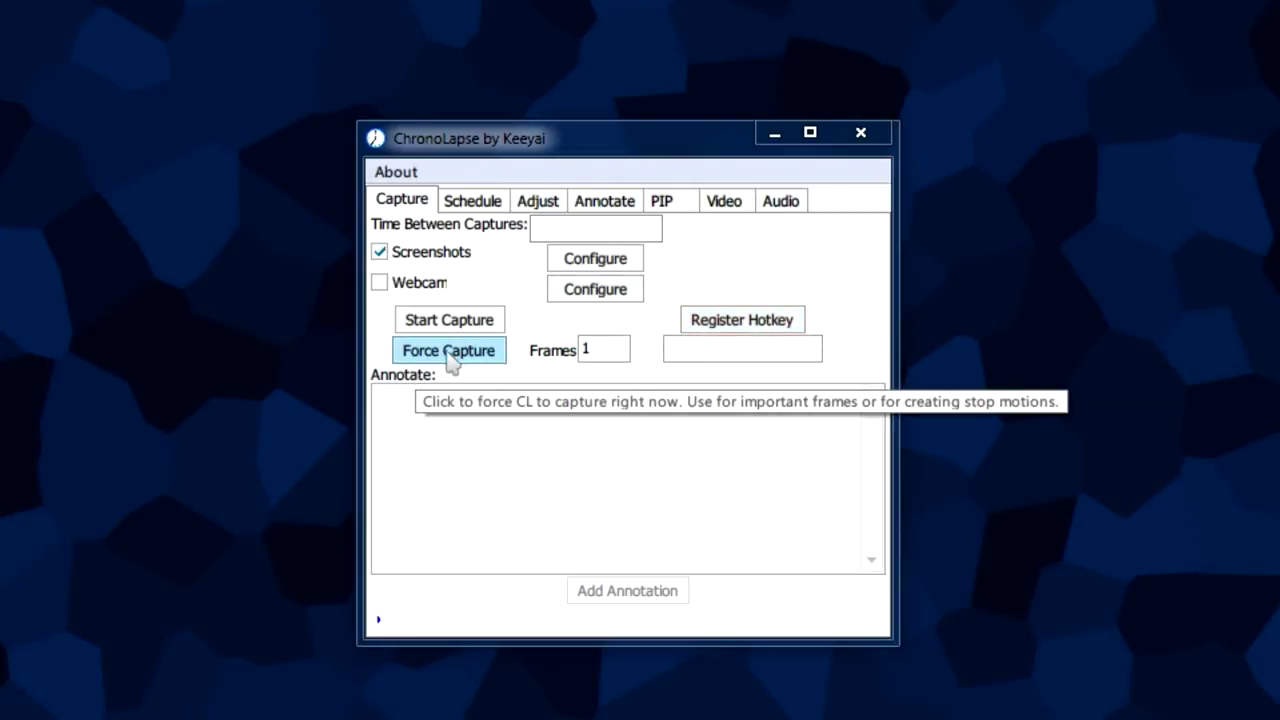
pyautogui.click(484, 200)
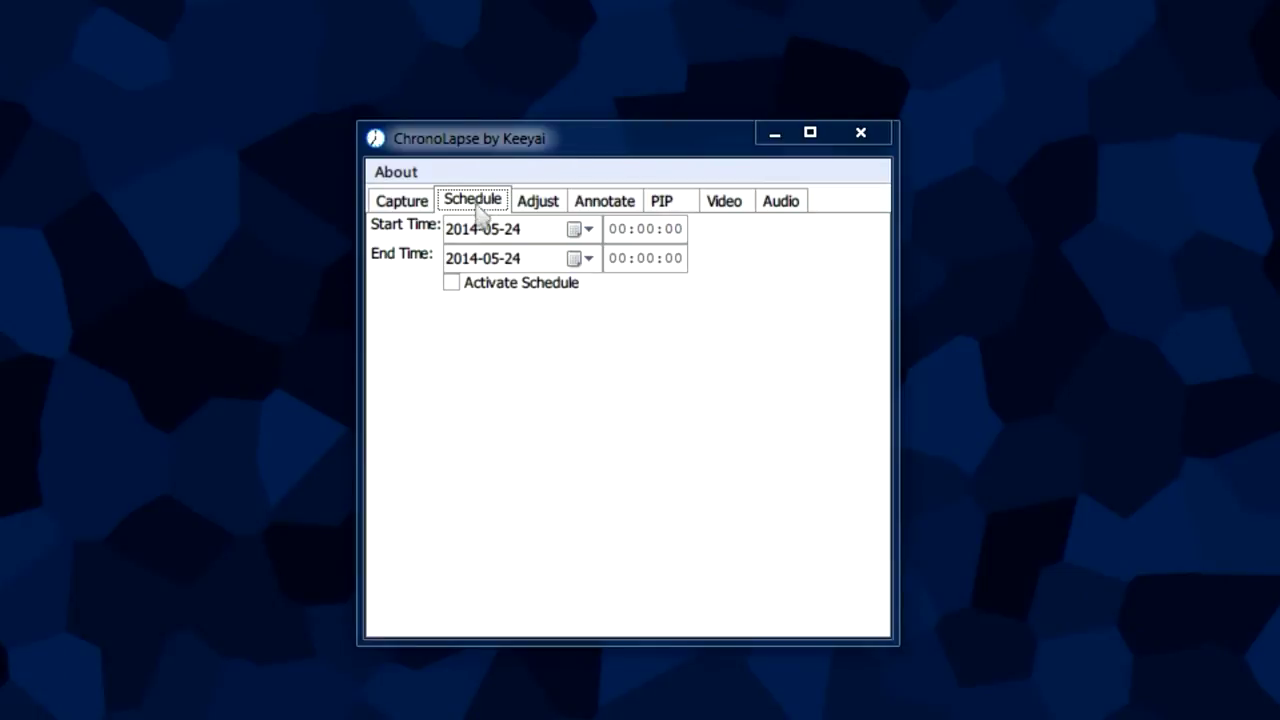
# Tour the Adjust, Annotate and PIP tabs, ending on the empty Audio settings.
pyautogui.click(486, 228)
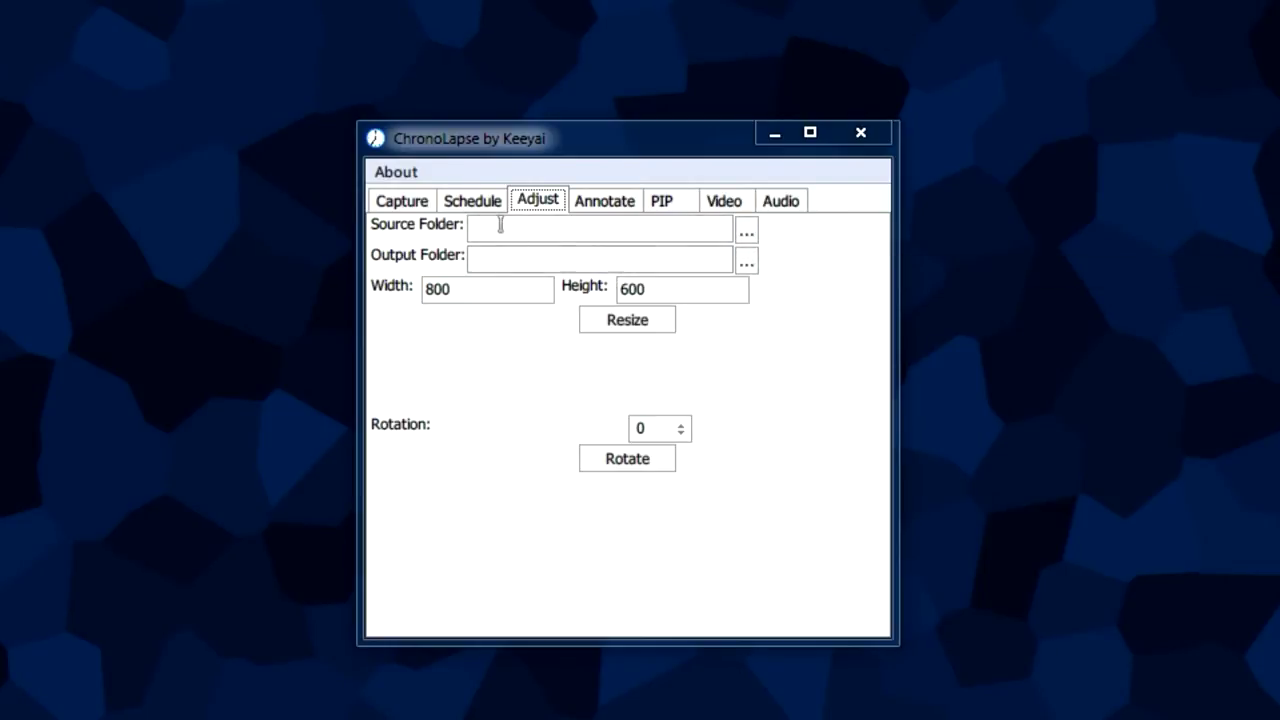
pyautogui.click(604, 200)
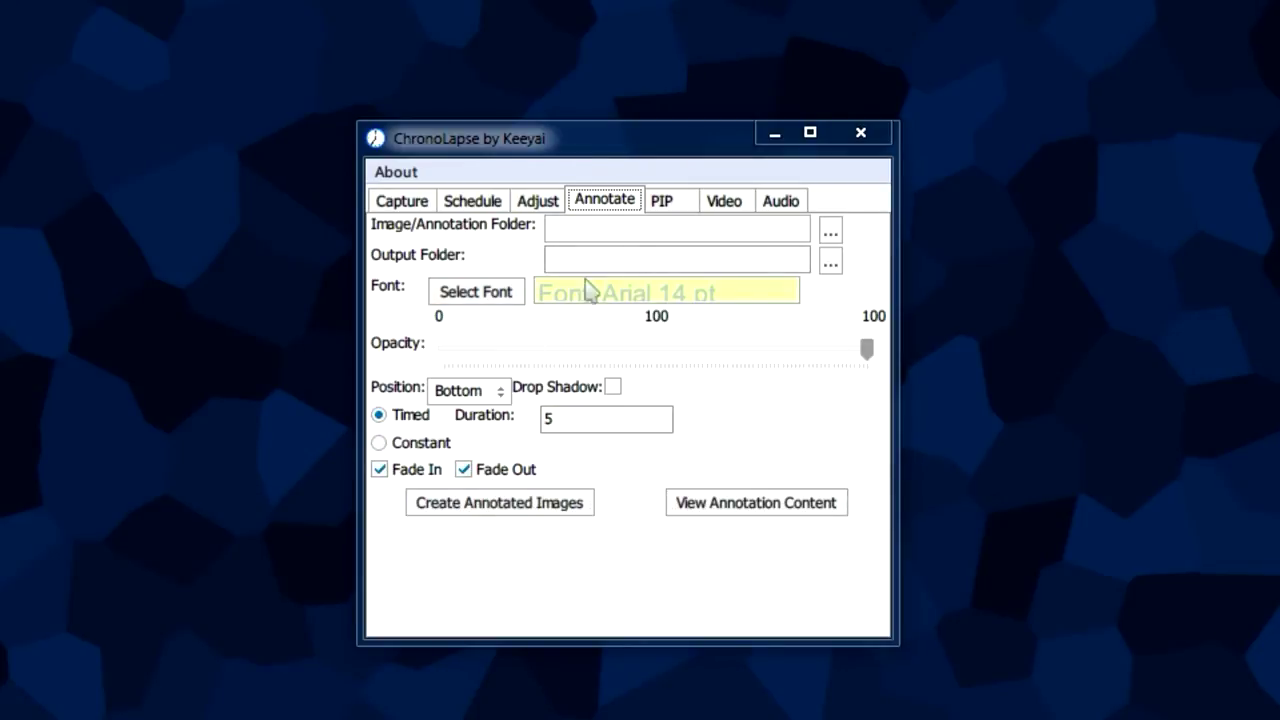
pyautogui.click(665, 203)
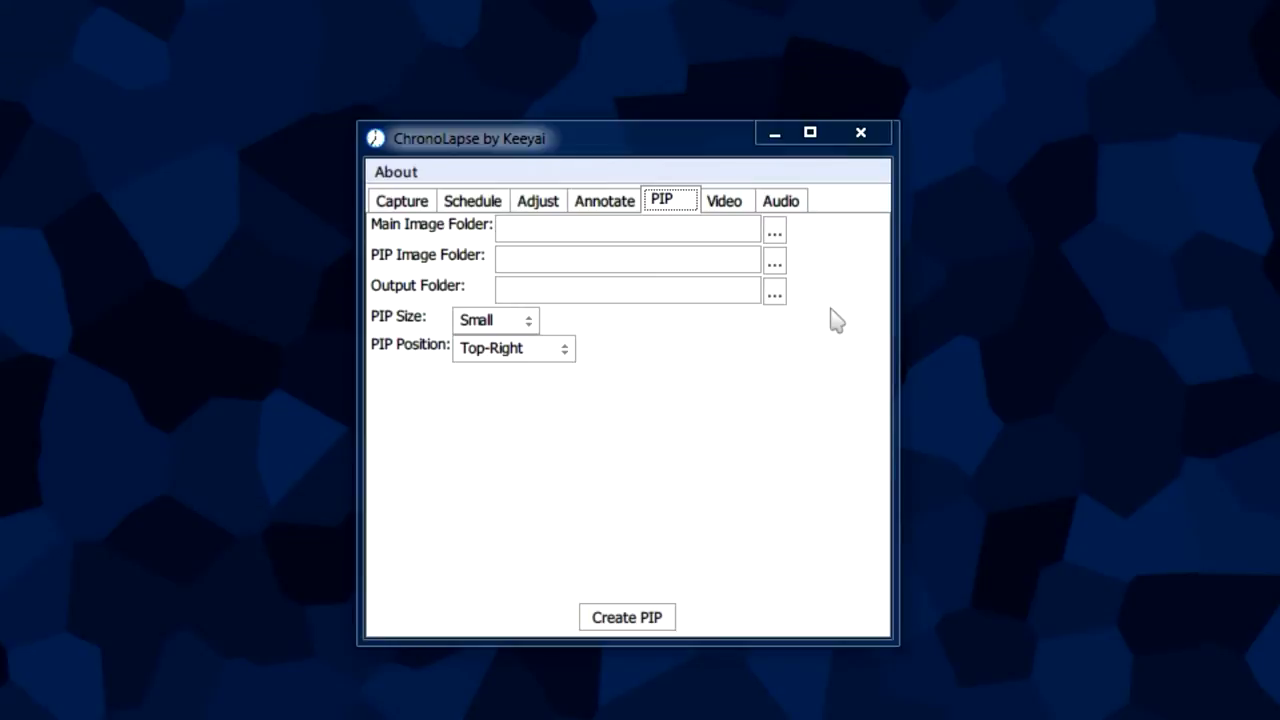
pyautogui.click(783, 203)
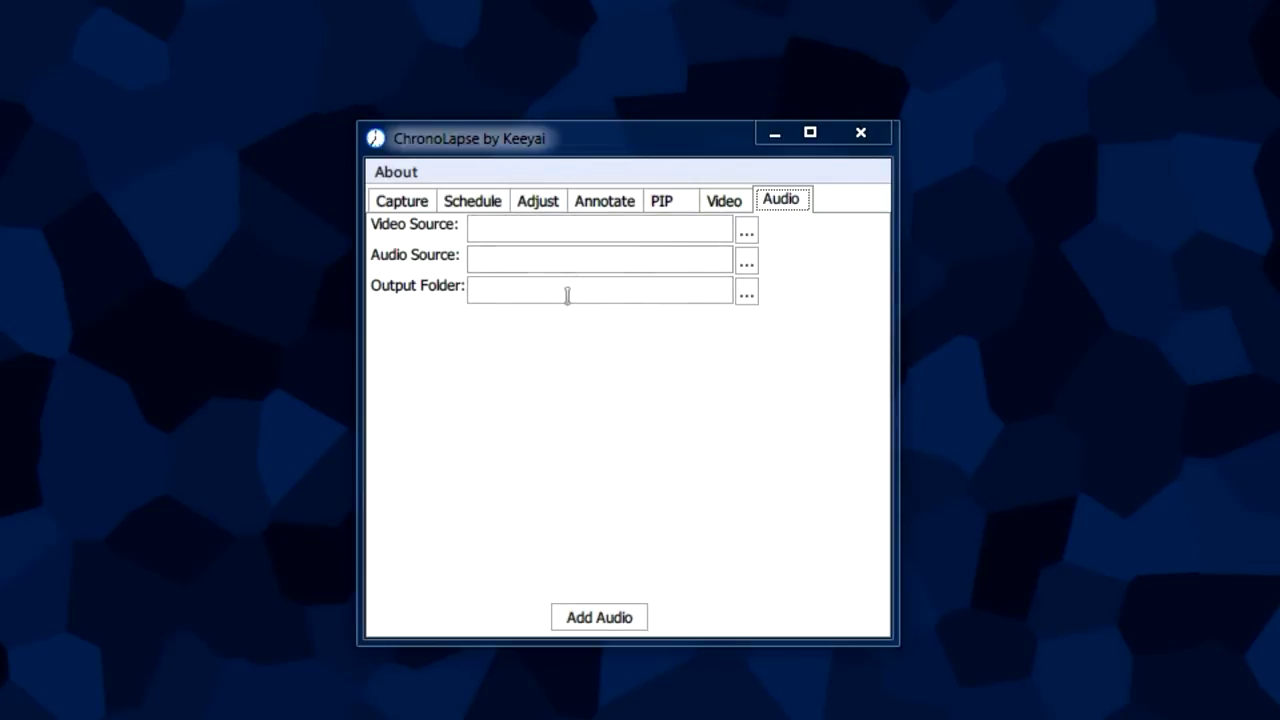
# Return to the Capture tab and enter 60 seconds as the time between captures.
pyautogui.press('Tab')
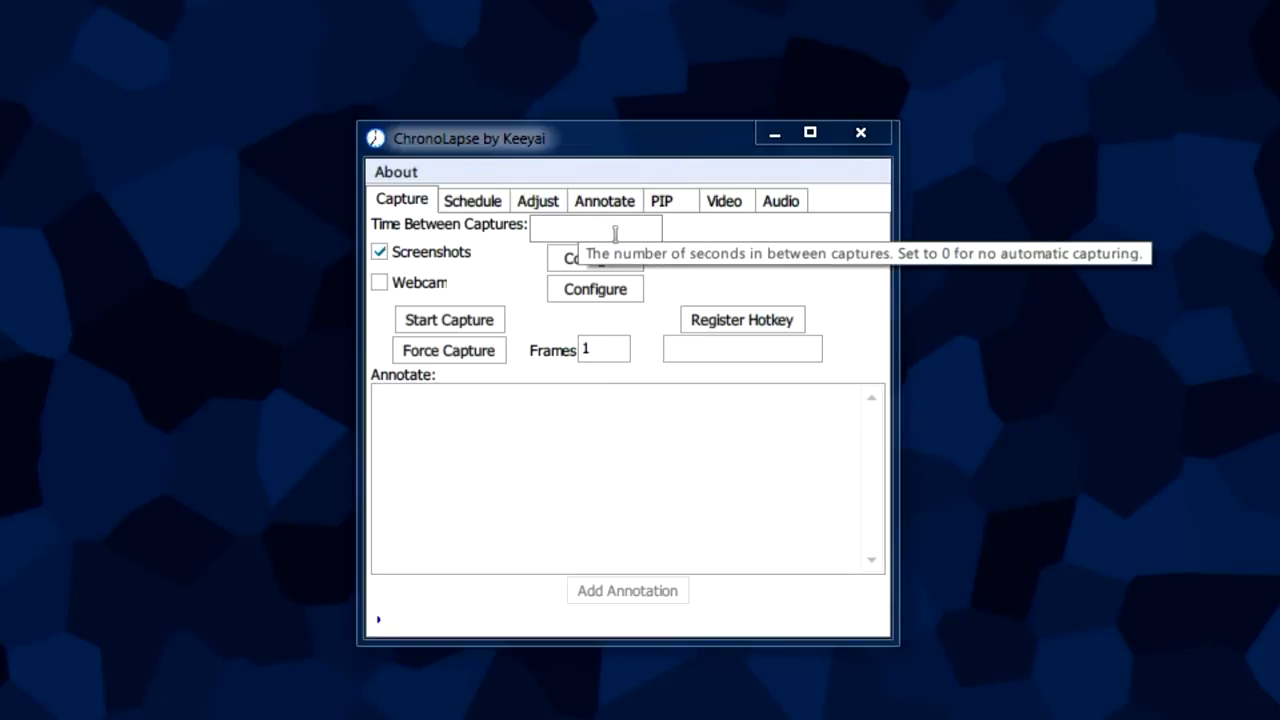
pyautogui.click(724, 202)
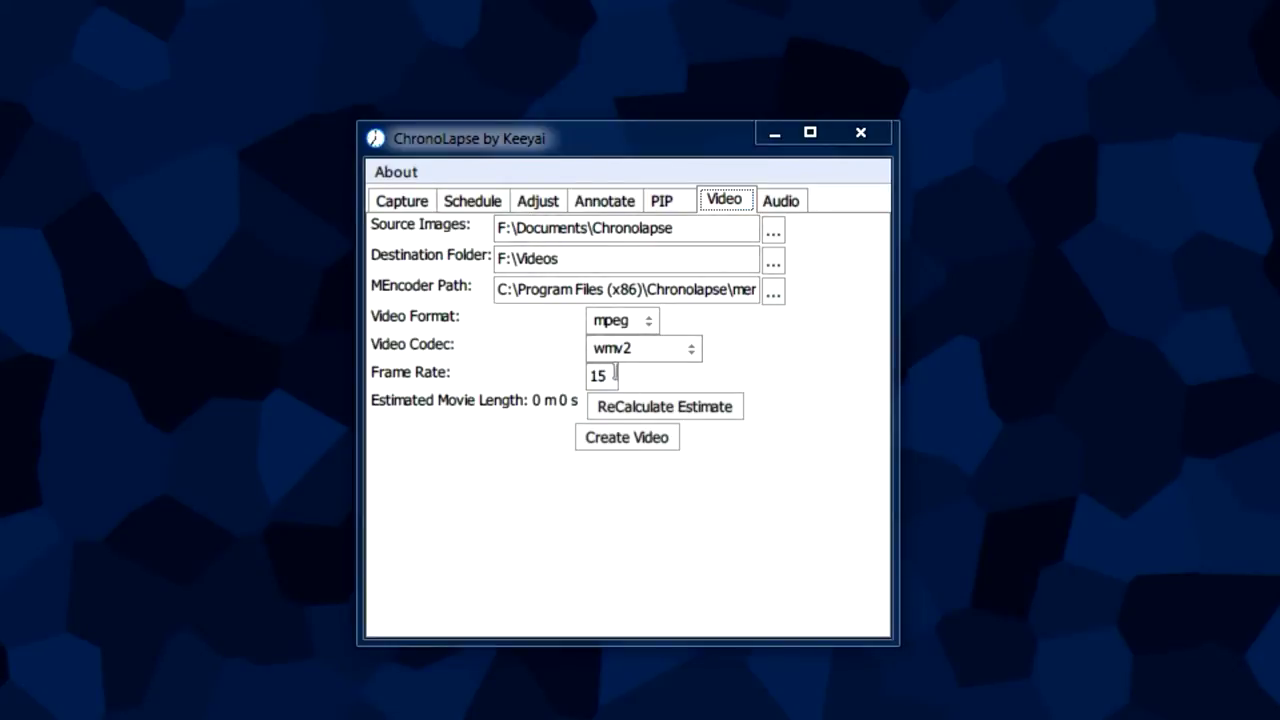
pyautogui.click(402, 201)
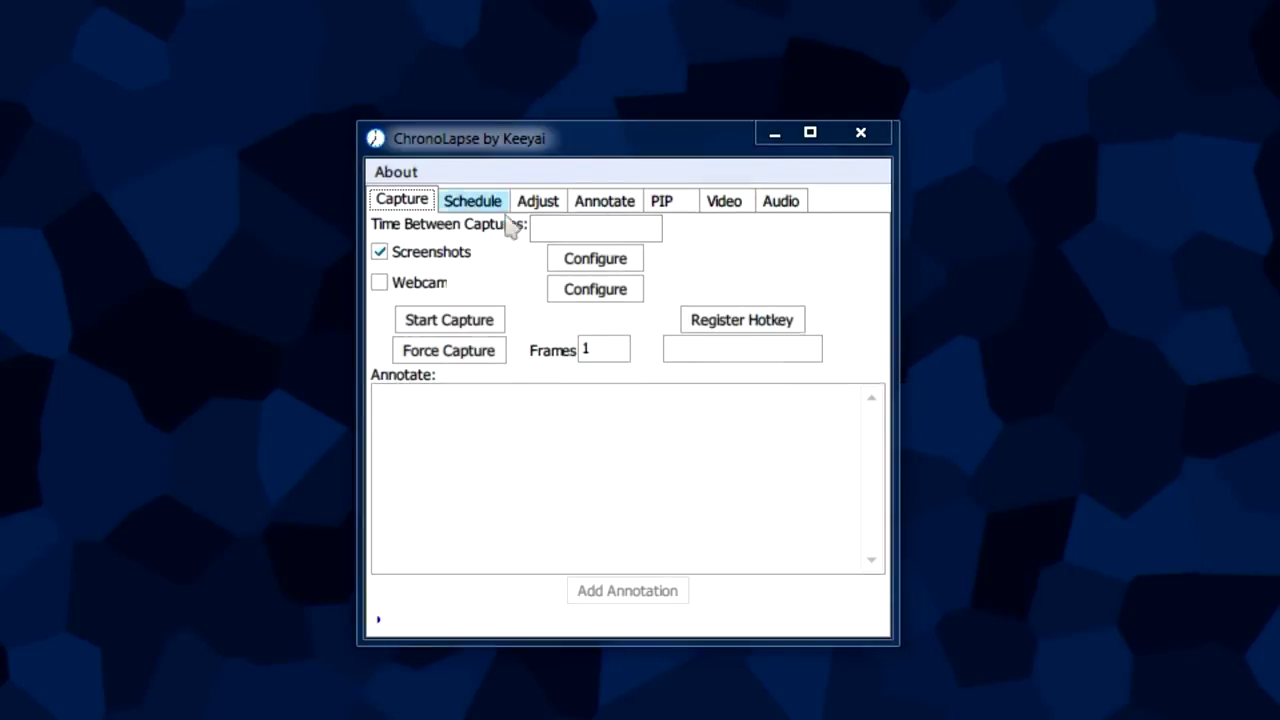
pyautogui.click(601, 226)
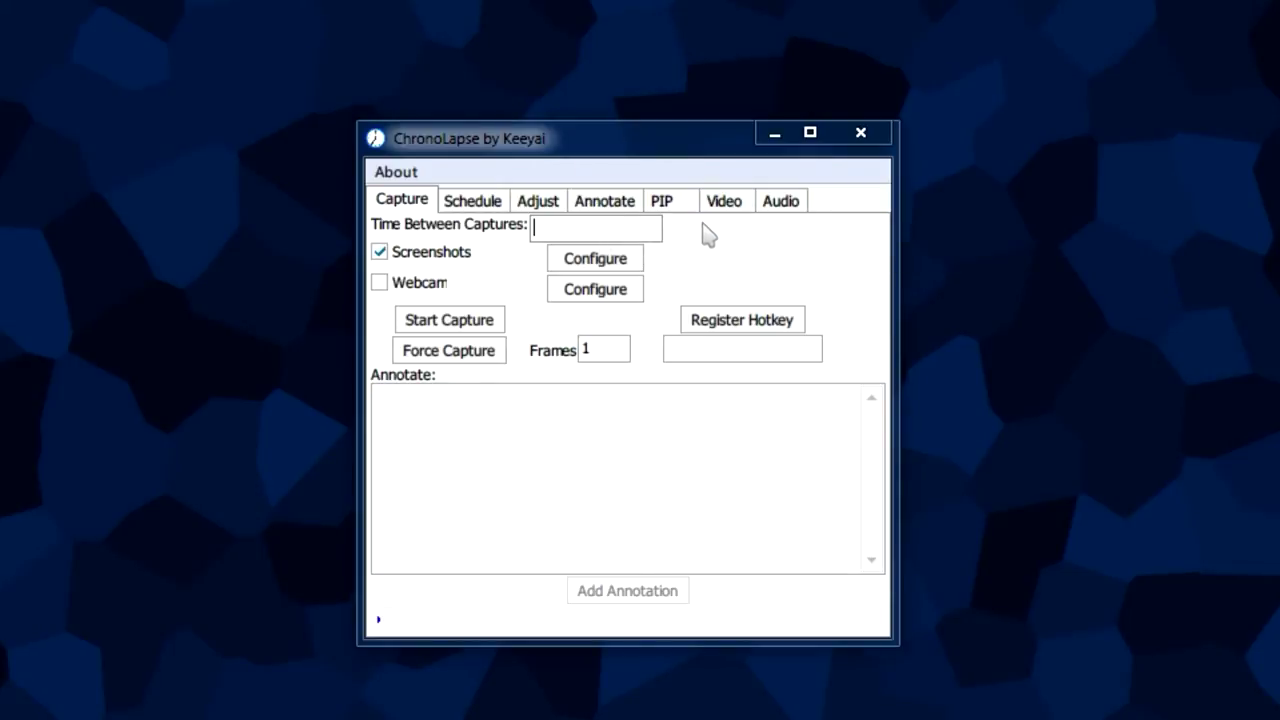
pyautogui.moveTo(633, 228)
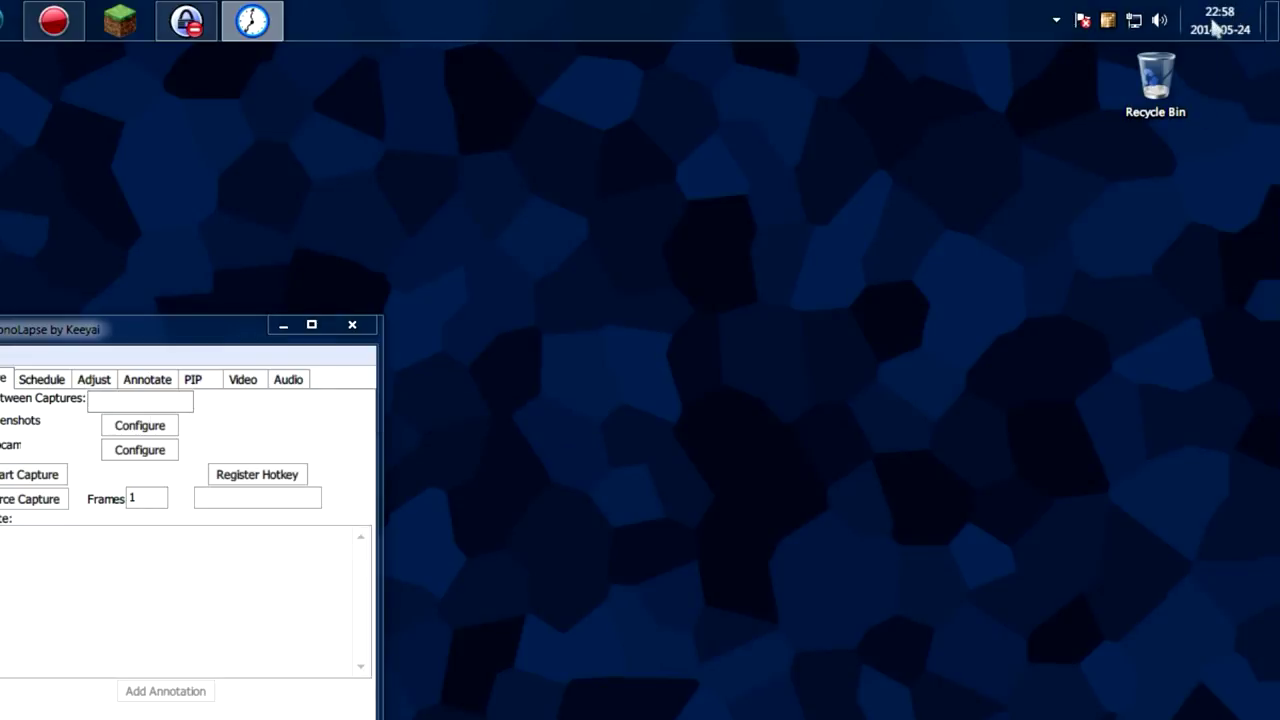
pyautogui.moveTo(1234, 33)
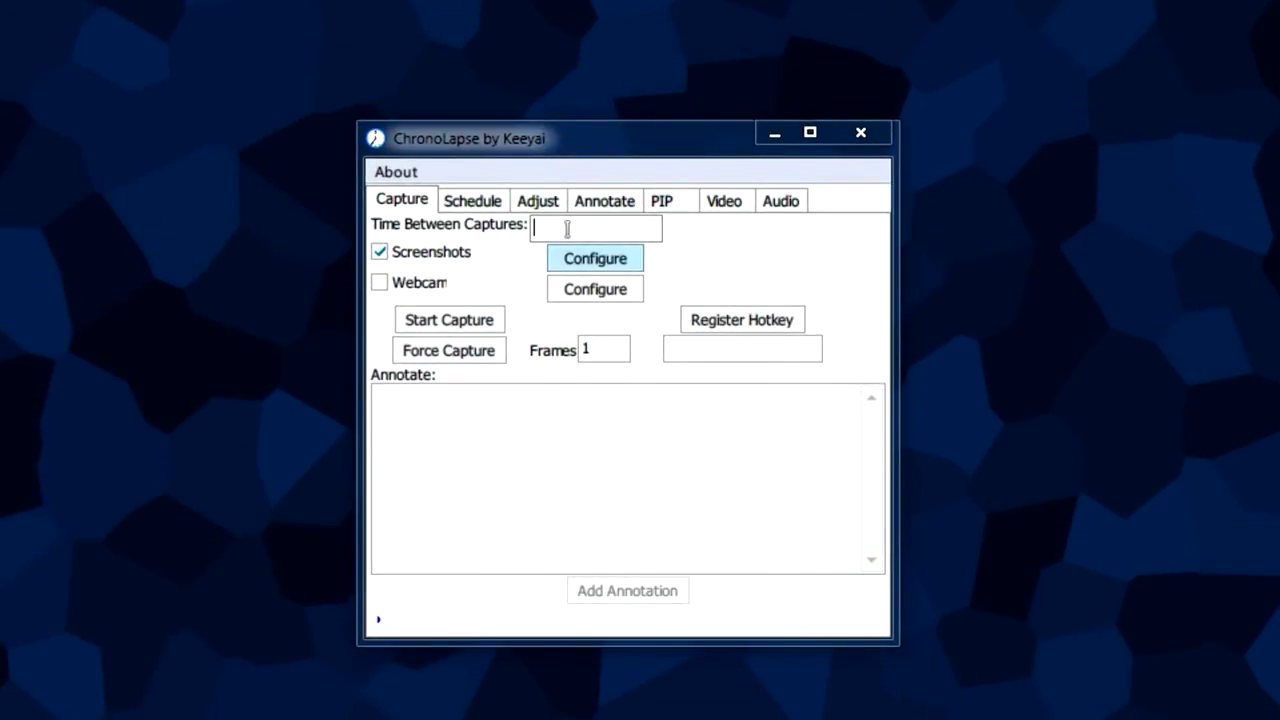
pyautogui.moveTo(566, 229)
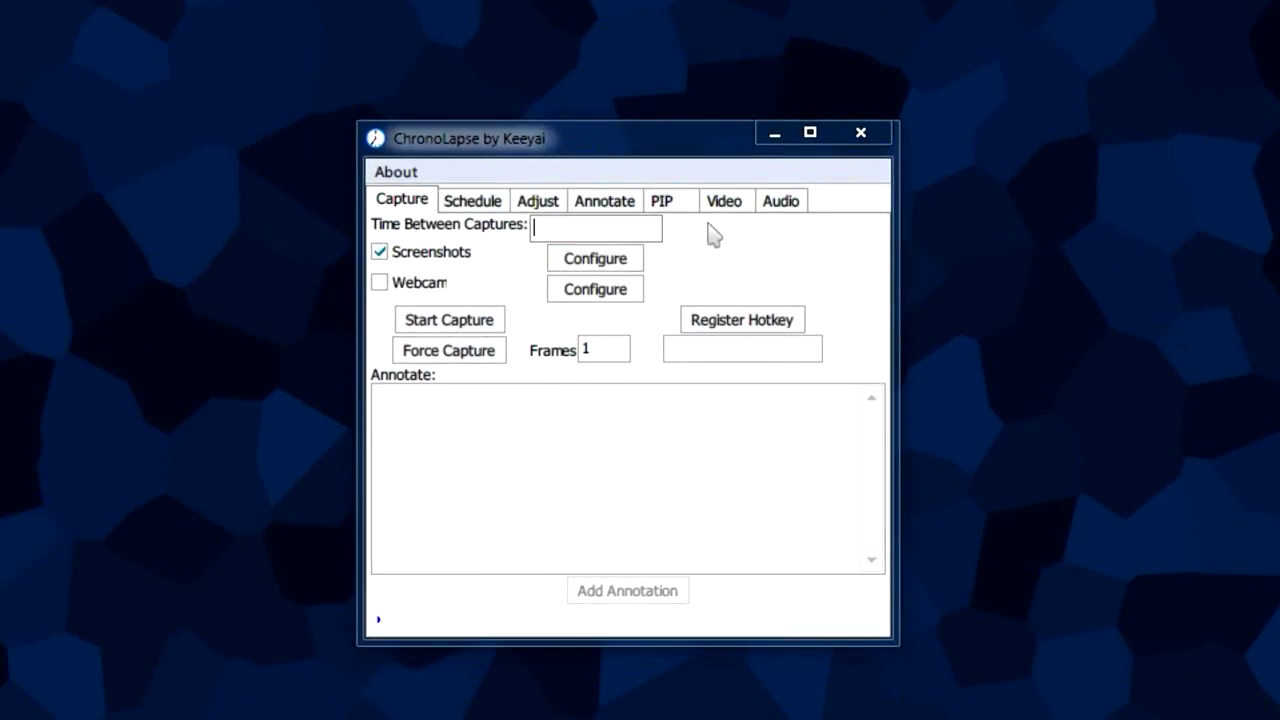
pyautogui.moveTo(636, 226)
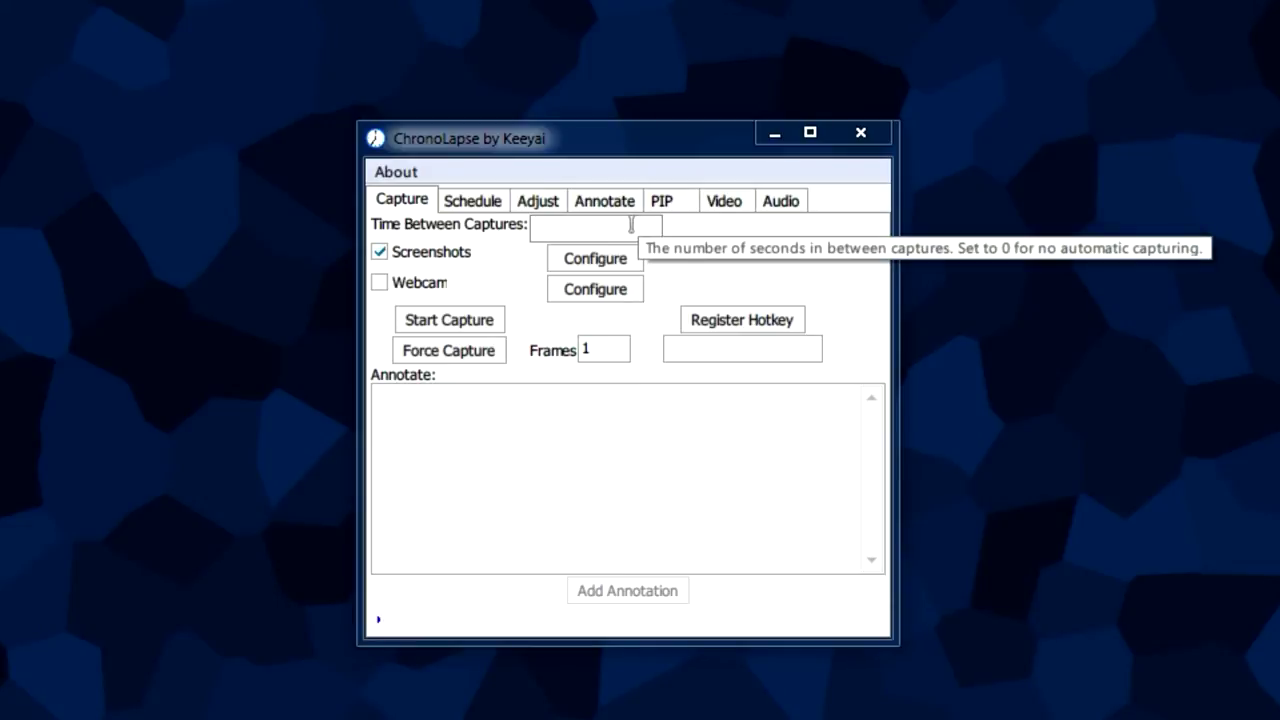
pyautogui.write('60')
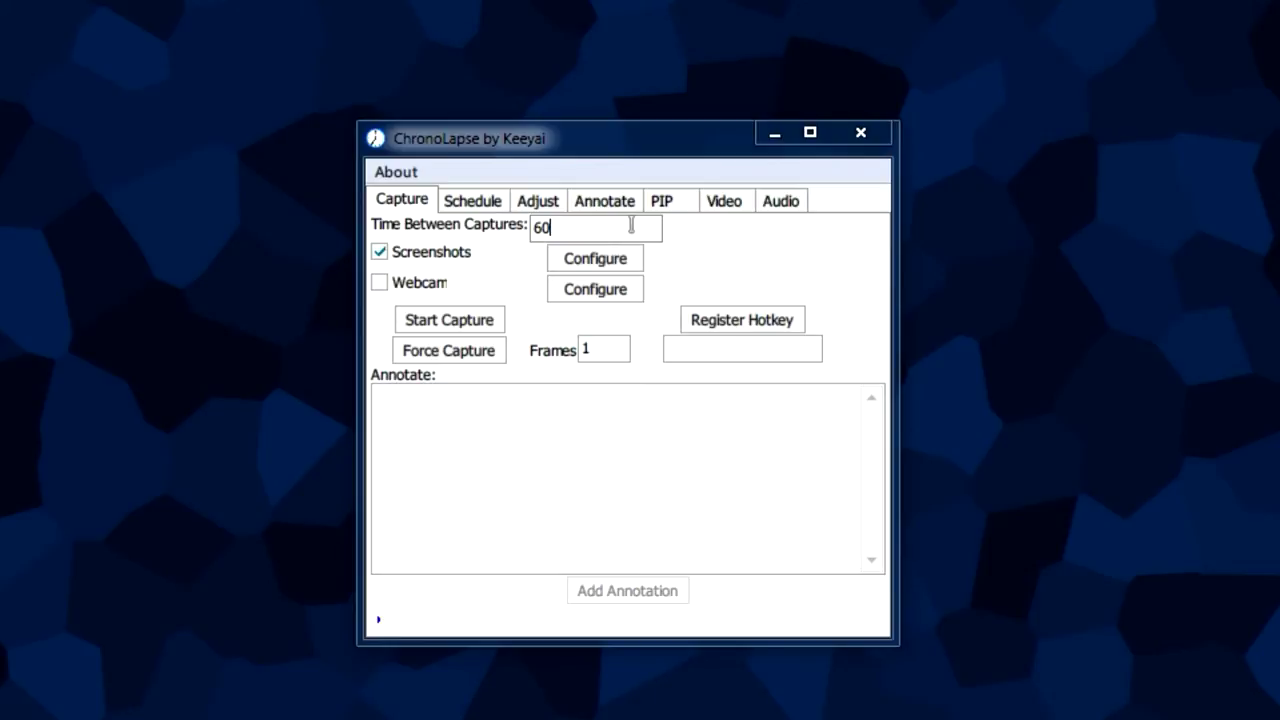
pyautogui.click(726, 202)
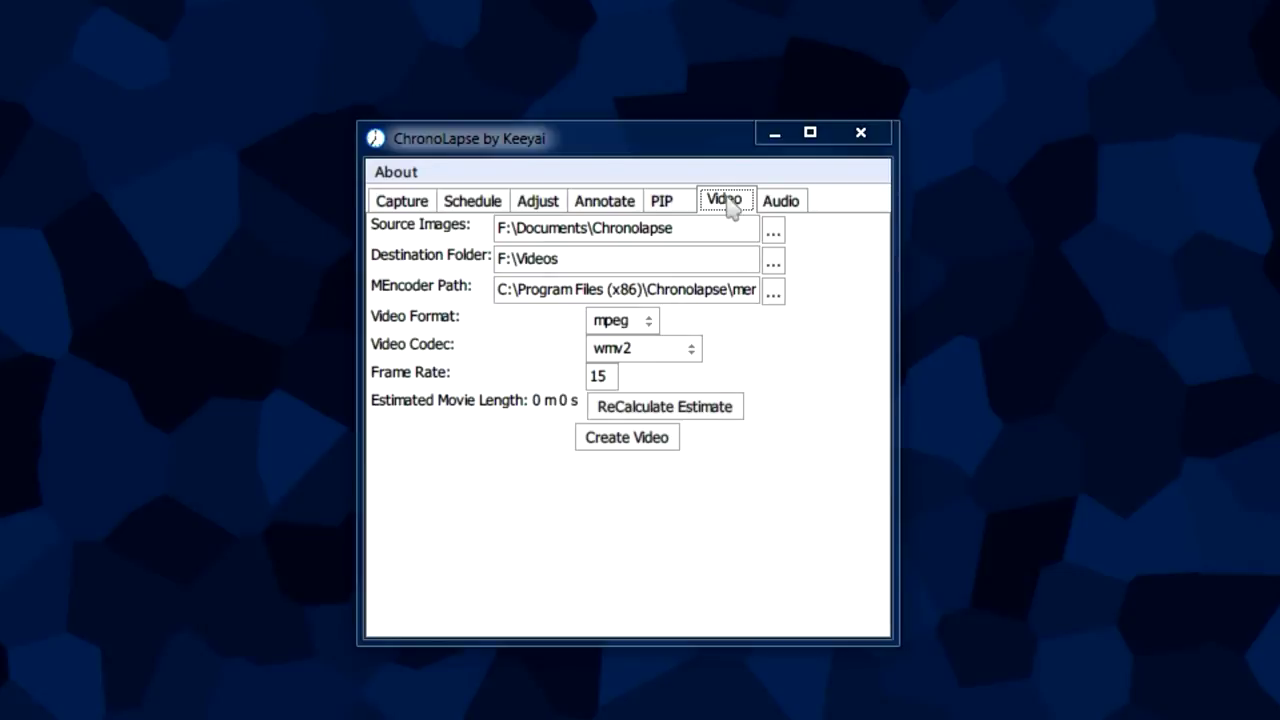
pyautogui.doubleClick(595, 375)
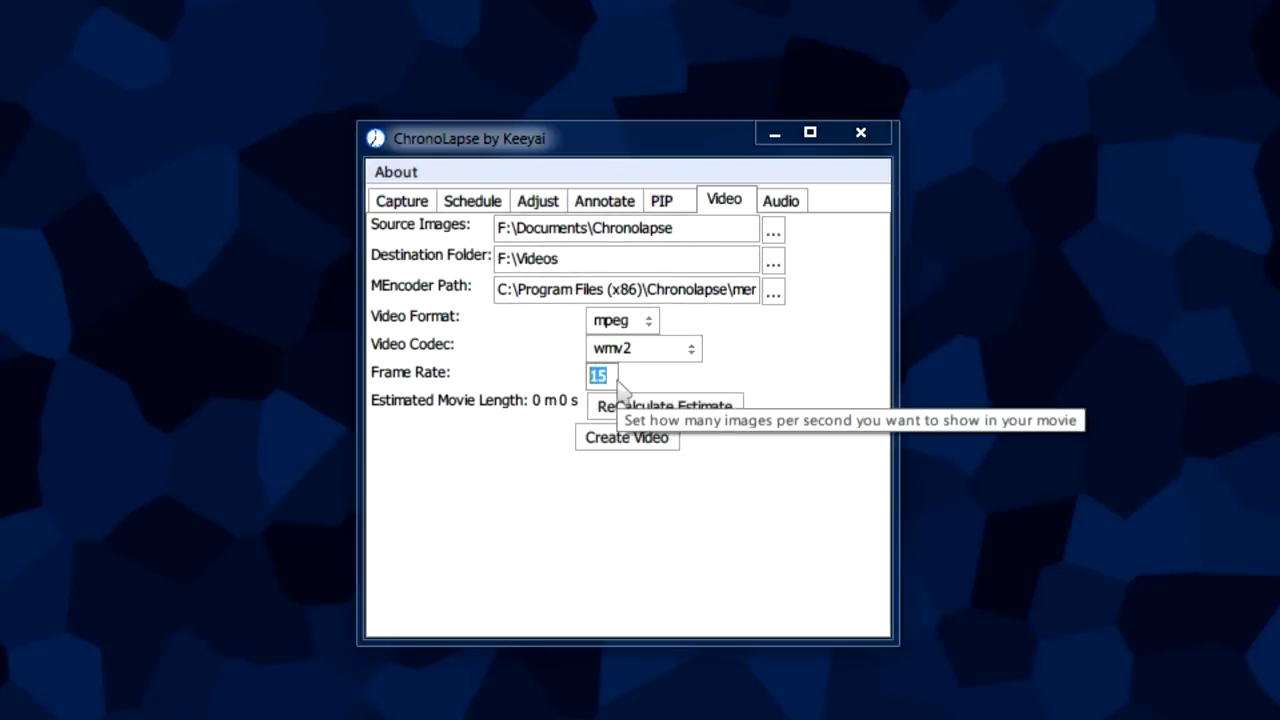
pyautogui.click(612, 377)
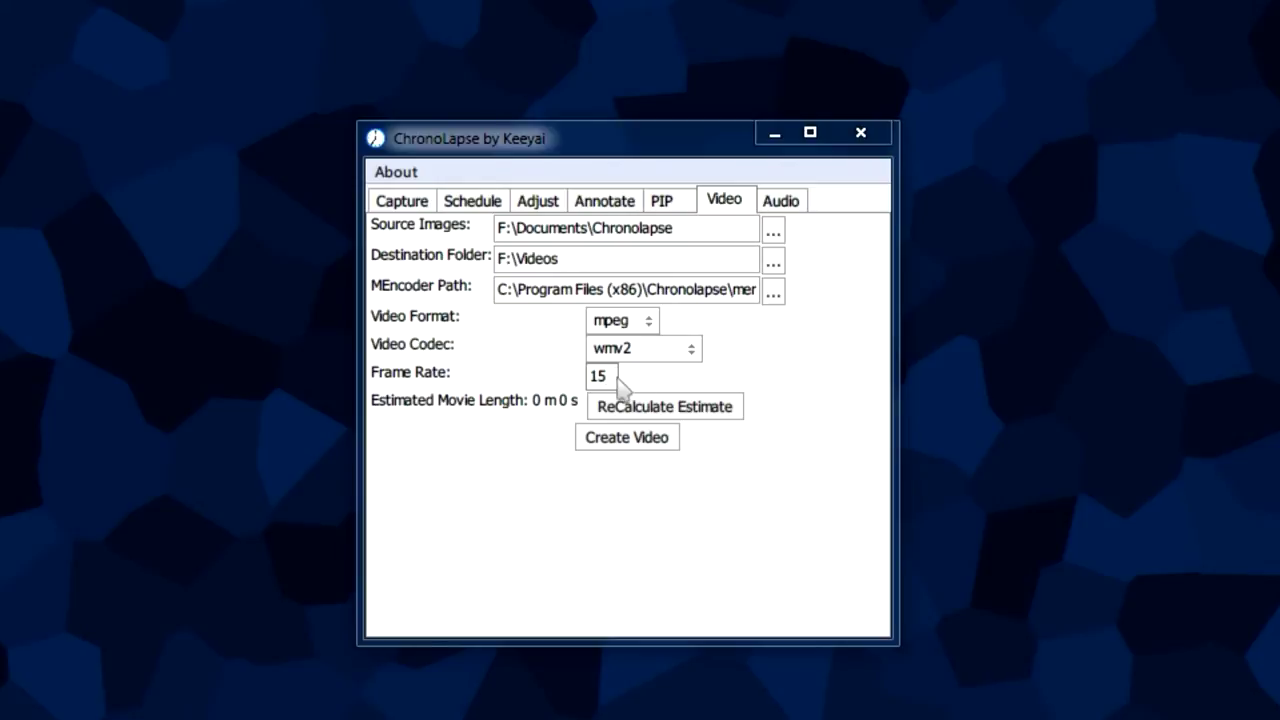
pyautogui.doubleClick(597, 375)
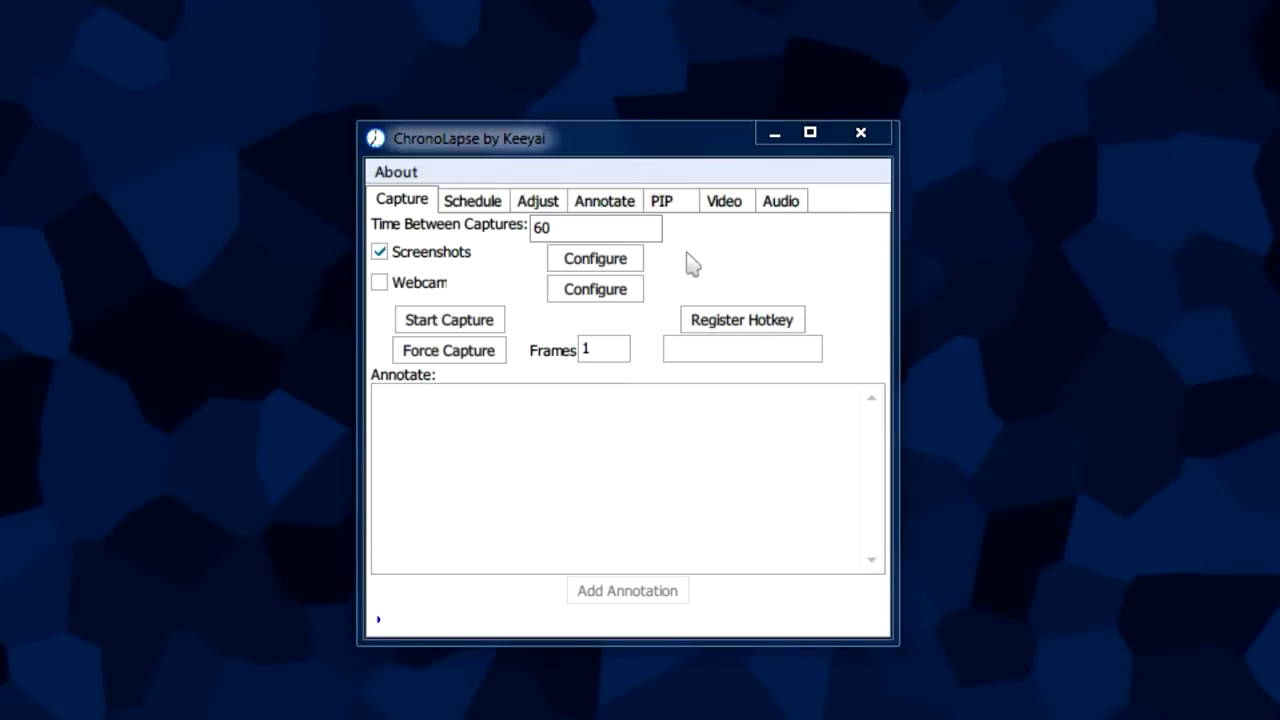
# Open the screenshot settings, inspect the F:\Documents\Chronolapse save folder, and toggle Capture Dual Monitors on and back off.
pyautogui.click(632, 260)
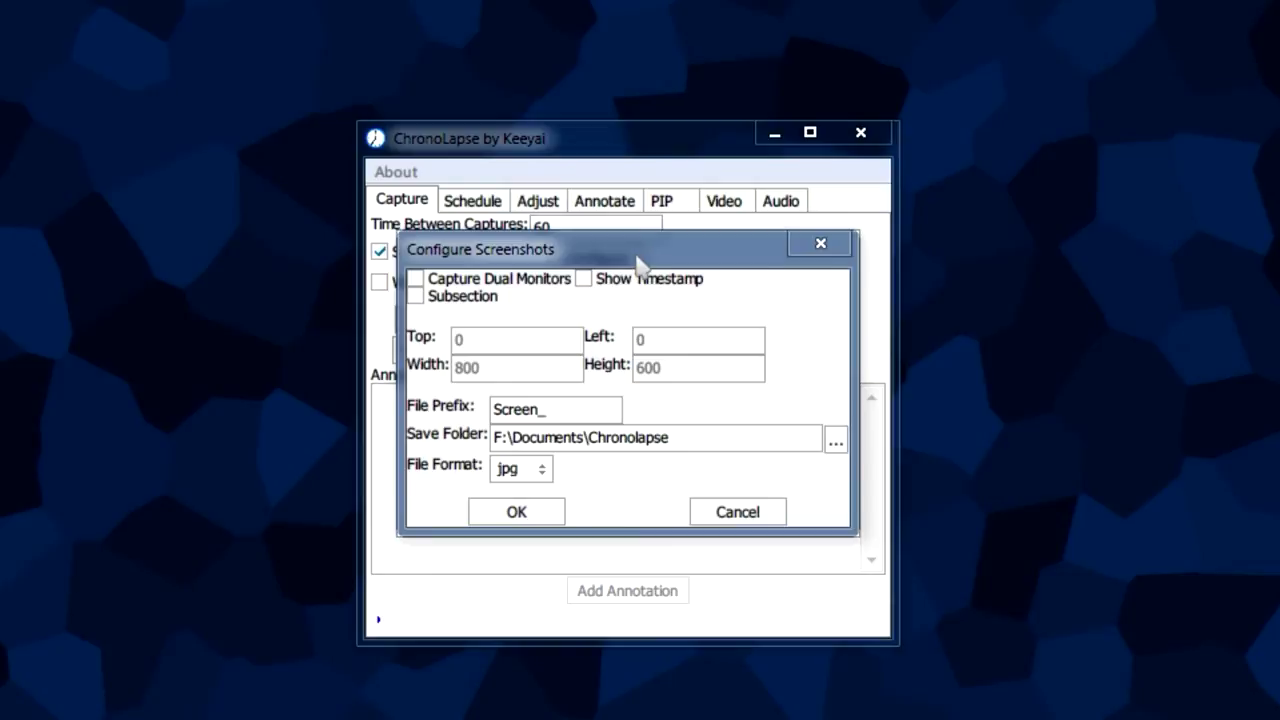
pyautogui.moveTo(630, 262); pyautogui.dragTo(731, 273)
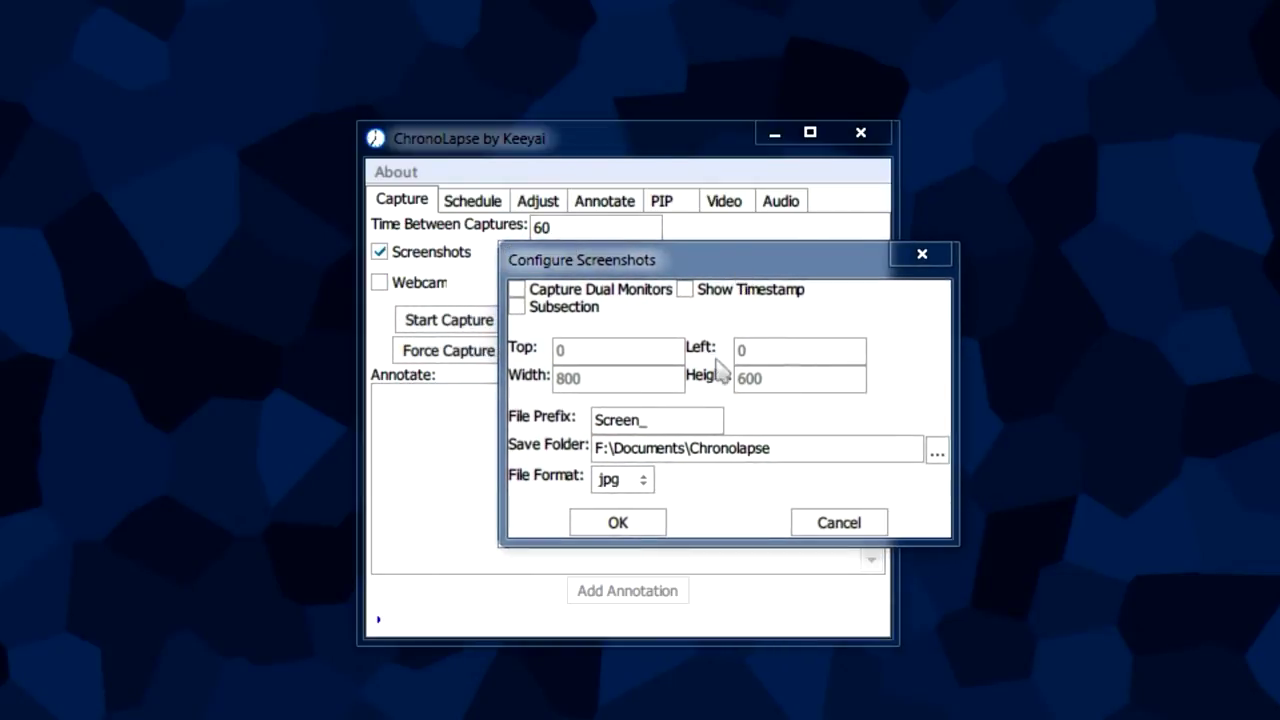
pyautogui.moveTo(792, 448); pyautogui.dragTo(595, 448)
pyautogui.click(783, 448)
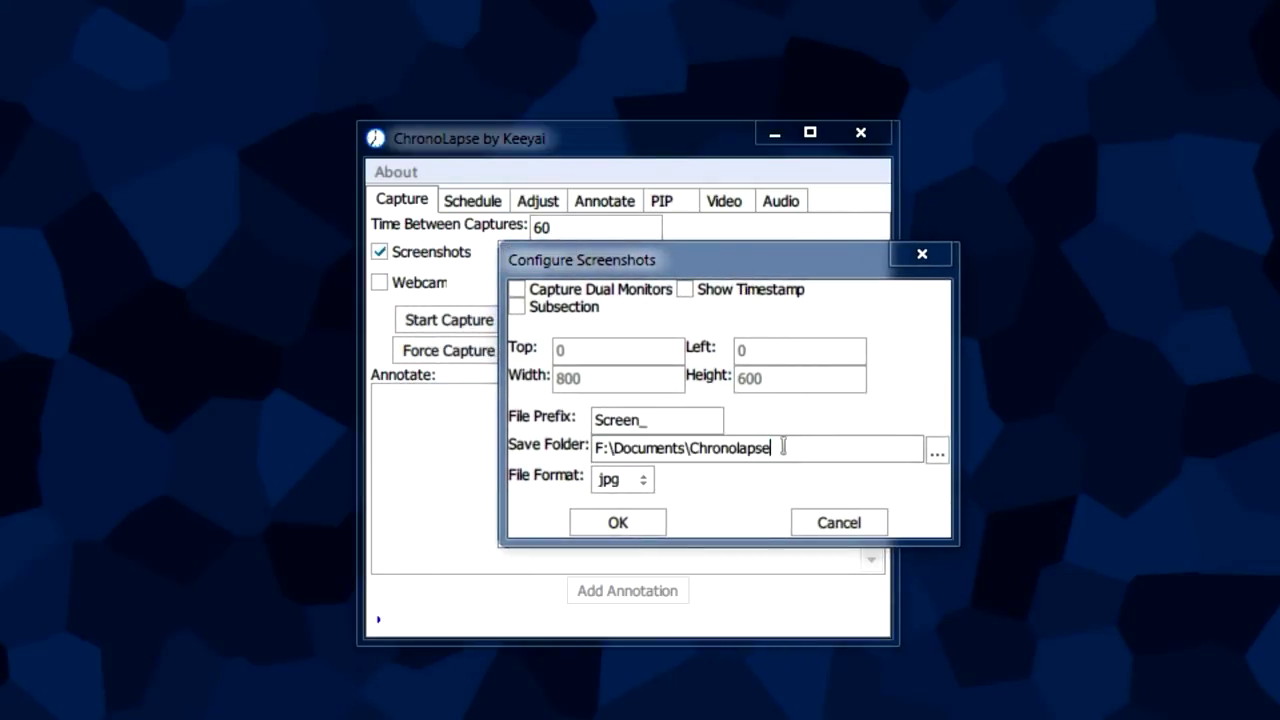
pyautogui.click(588, 302)
pyautogui.click(590, 302)
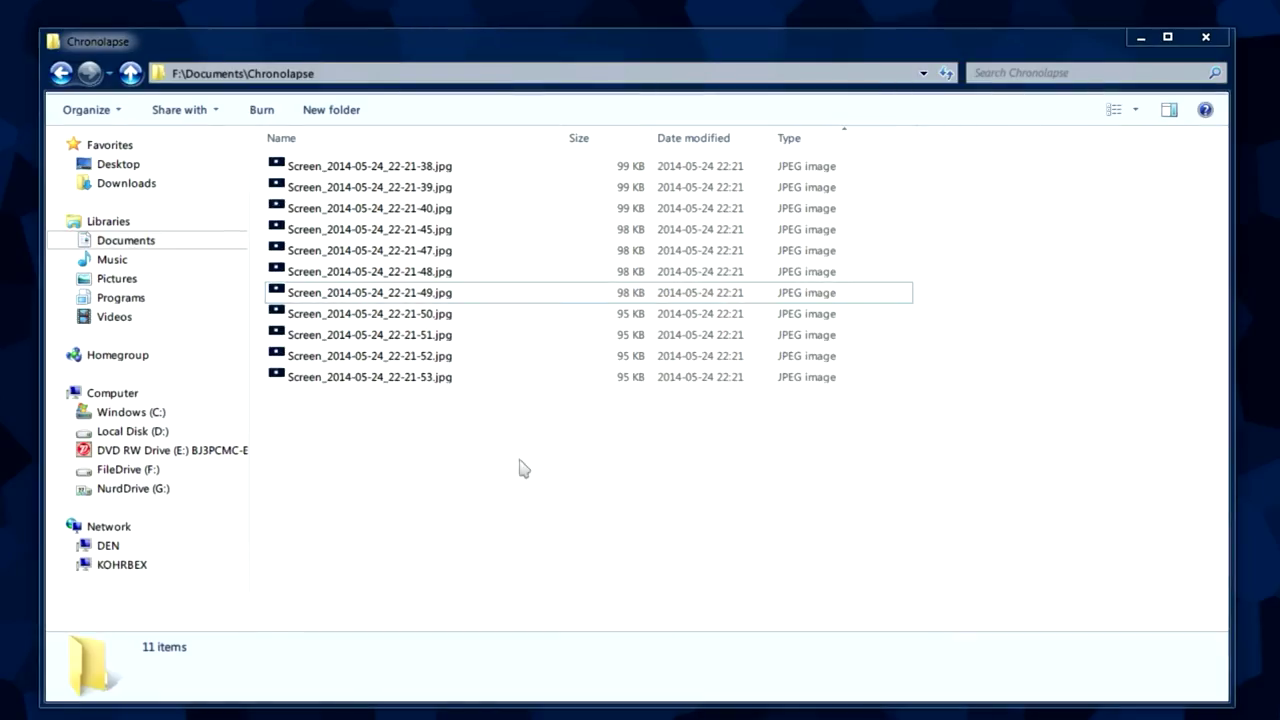
pyautogui.click(299, 170)
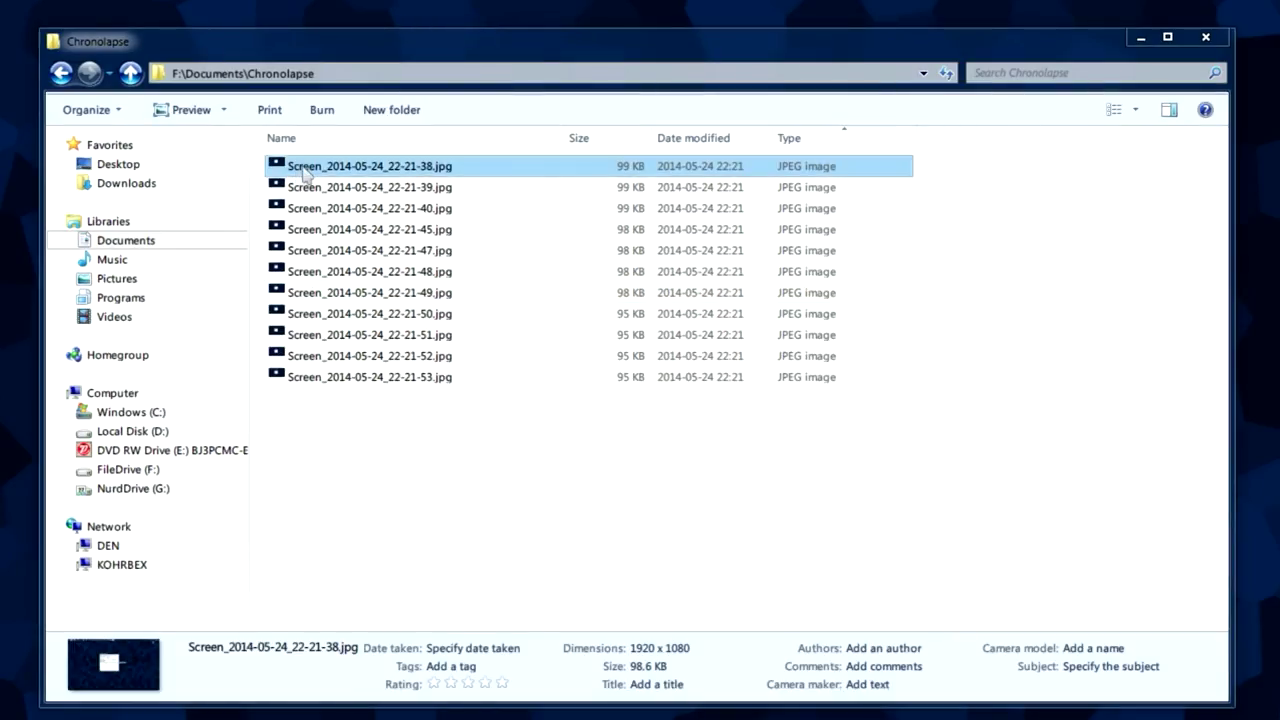
pyautogui.click(318, 170)
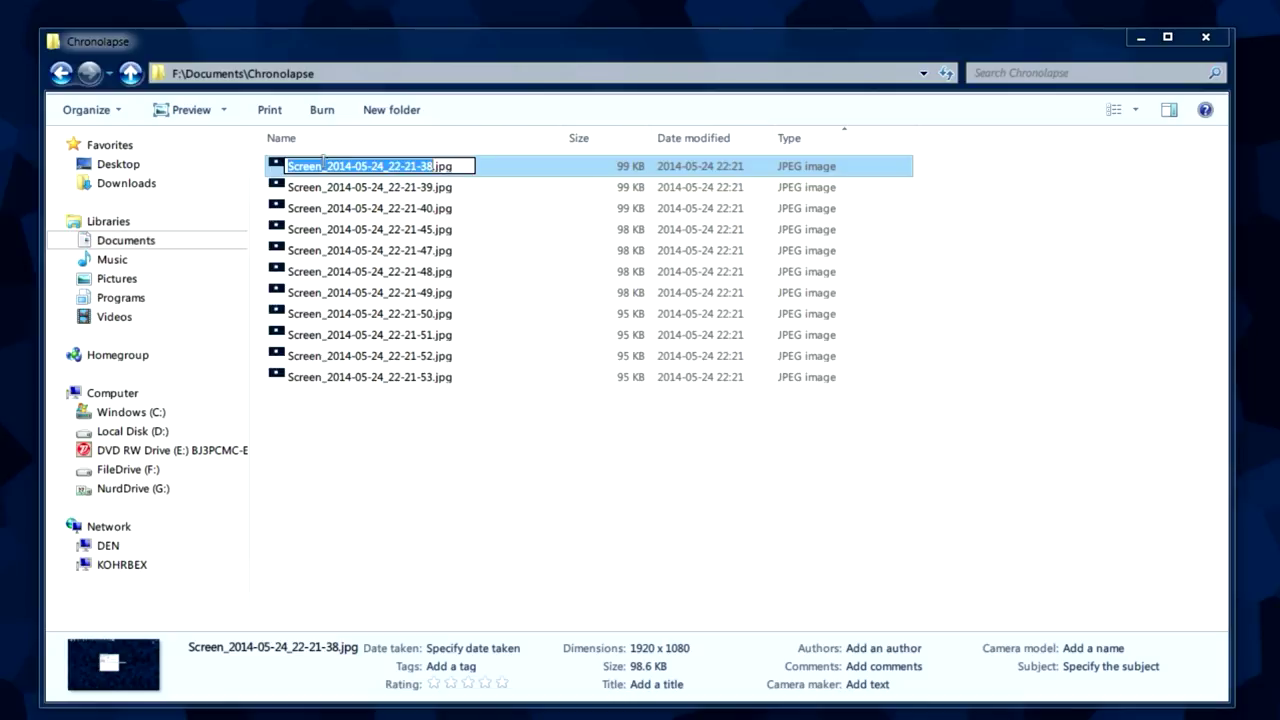
pyautogui.click(326, 165)
pyautogui.moveTo(325, 165); pyautogui.dragTo(303, 165)
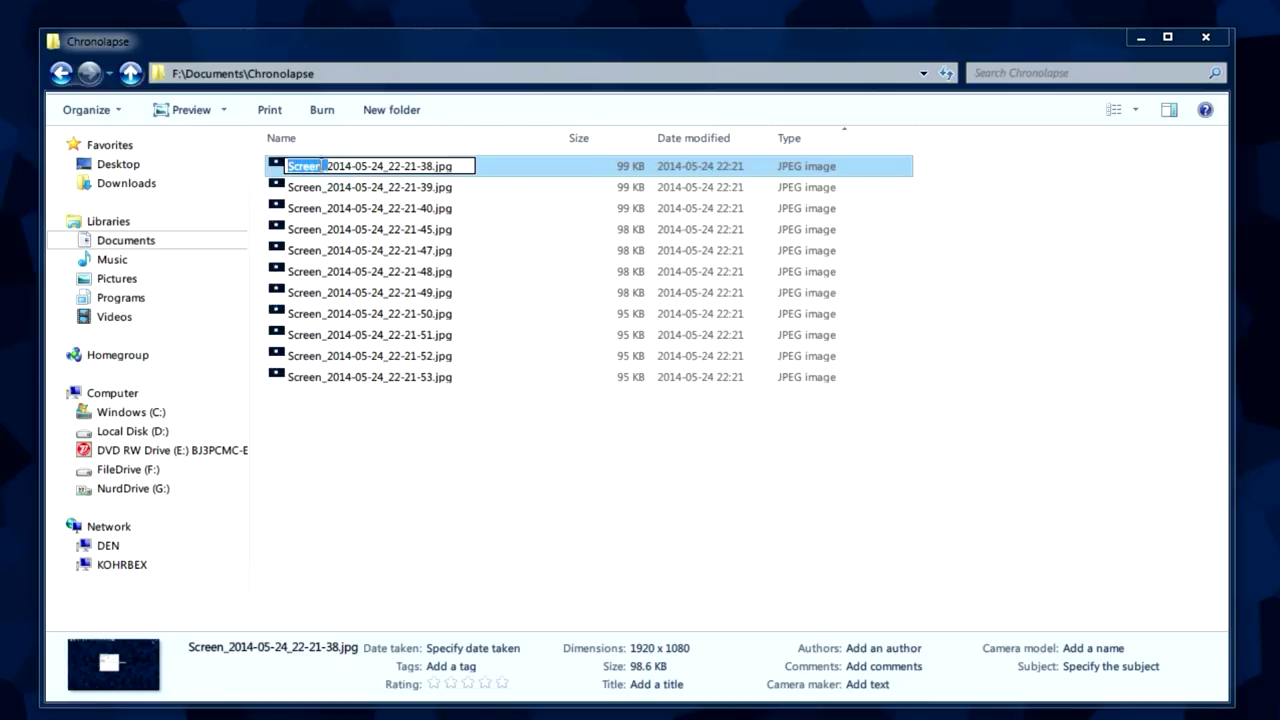
pyautogui.click(505, 468)
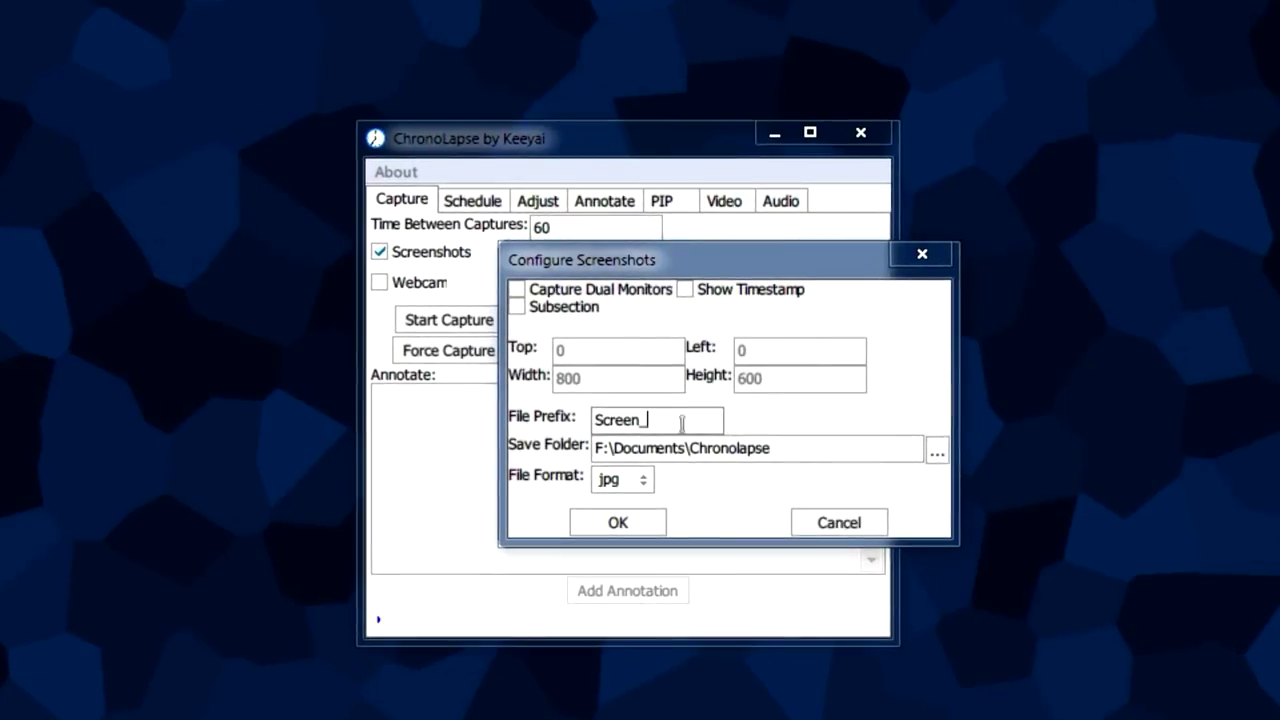
# Check the Screen_ file prefix, keep jpg as the file format, and confirm the screenshot settings.
pyautogui.moveTo(660, 420); pyautogui.dragTo(583, 420)
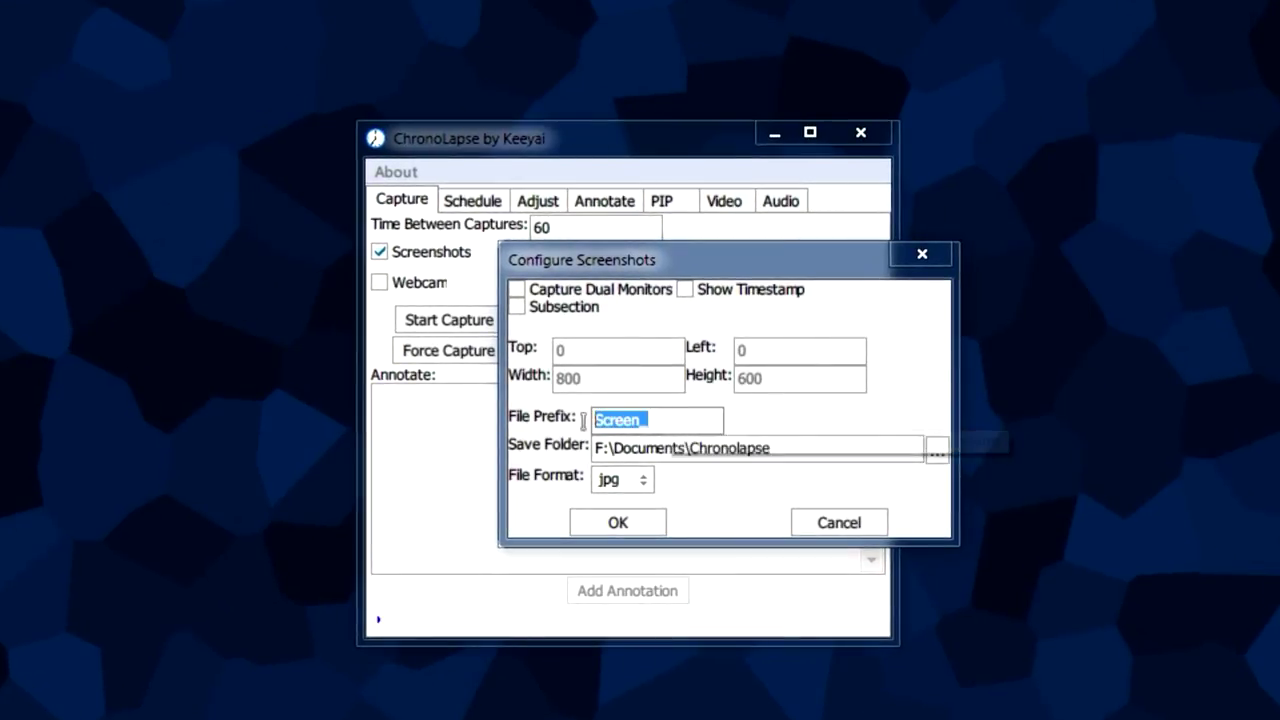
pyautogui.click(676, 414)
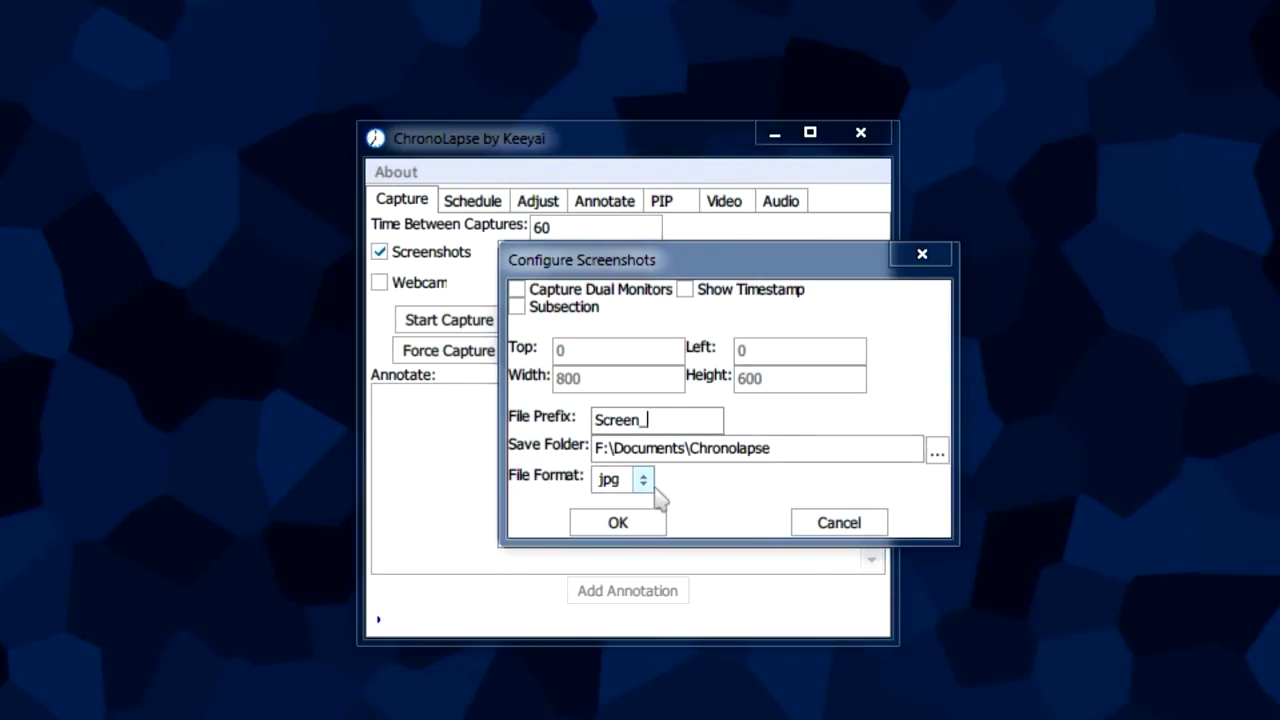
pyautogui.click(643, 484)
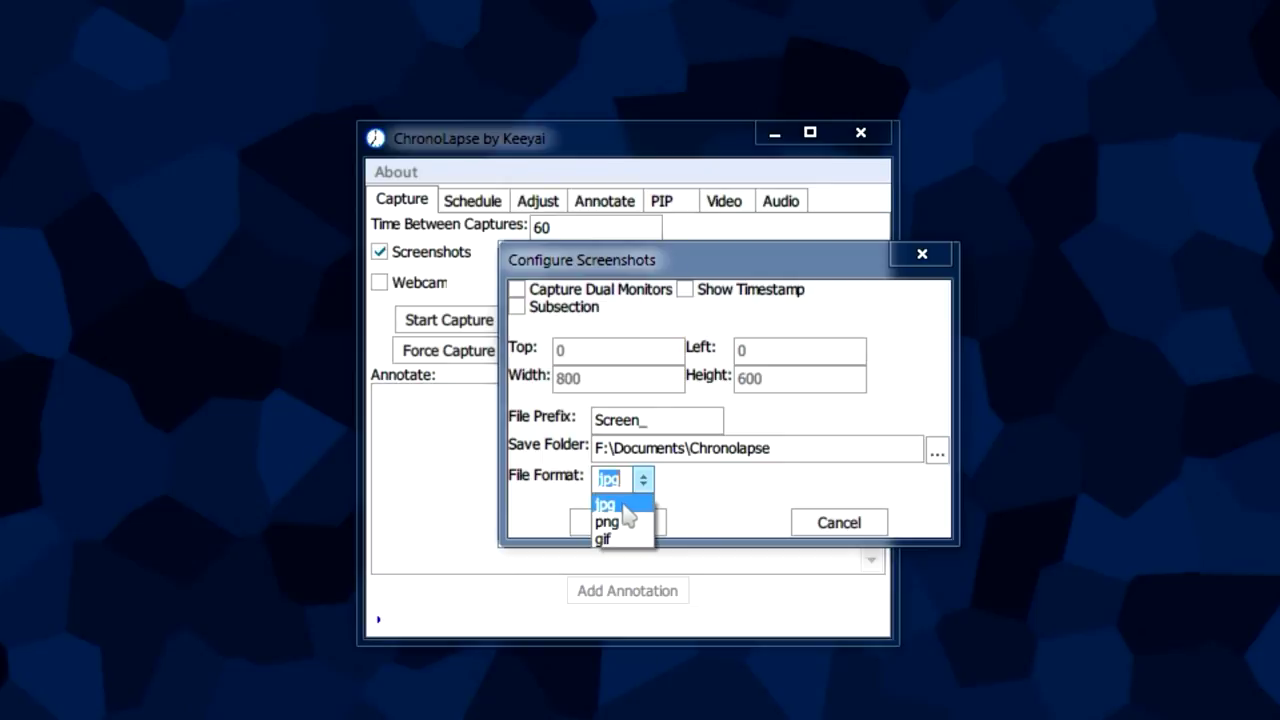
pyautogui.click(615, 504)
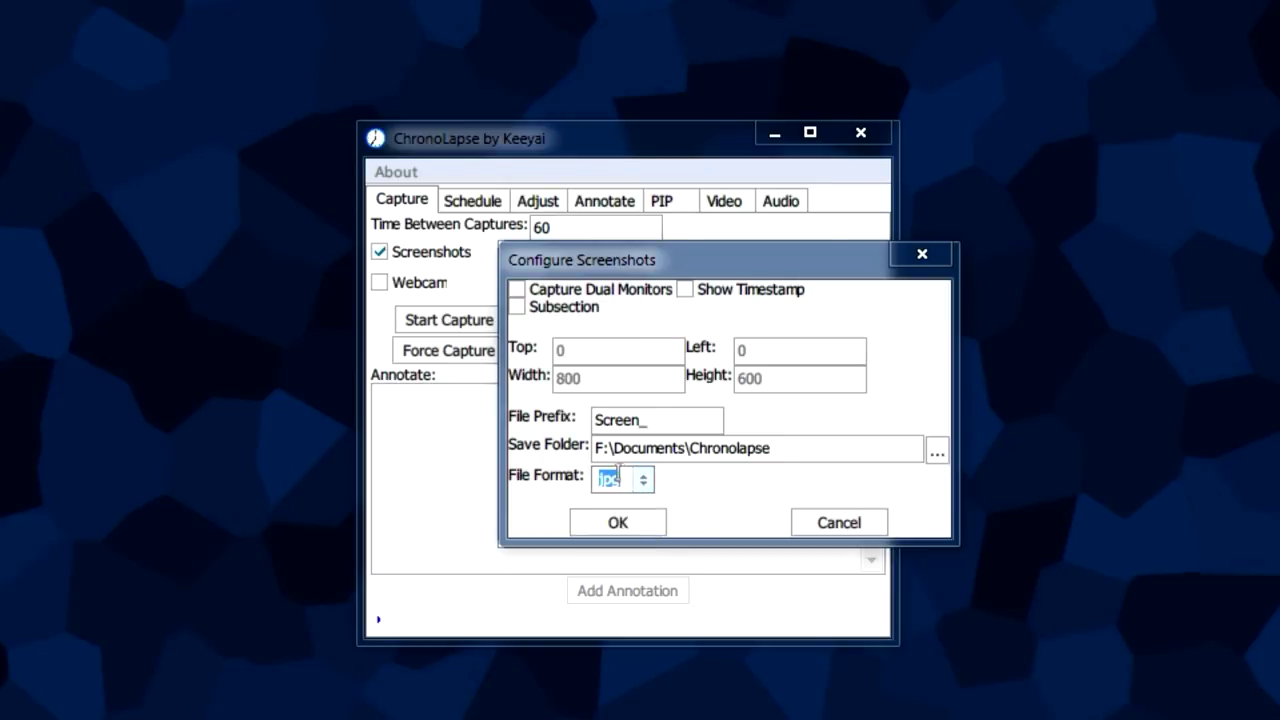
pyautogui.click(630, 522)
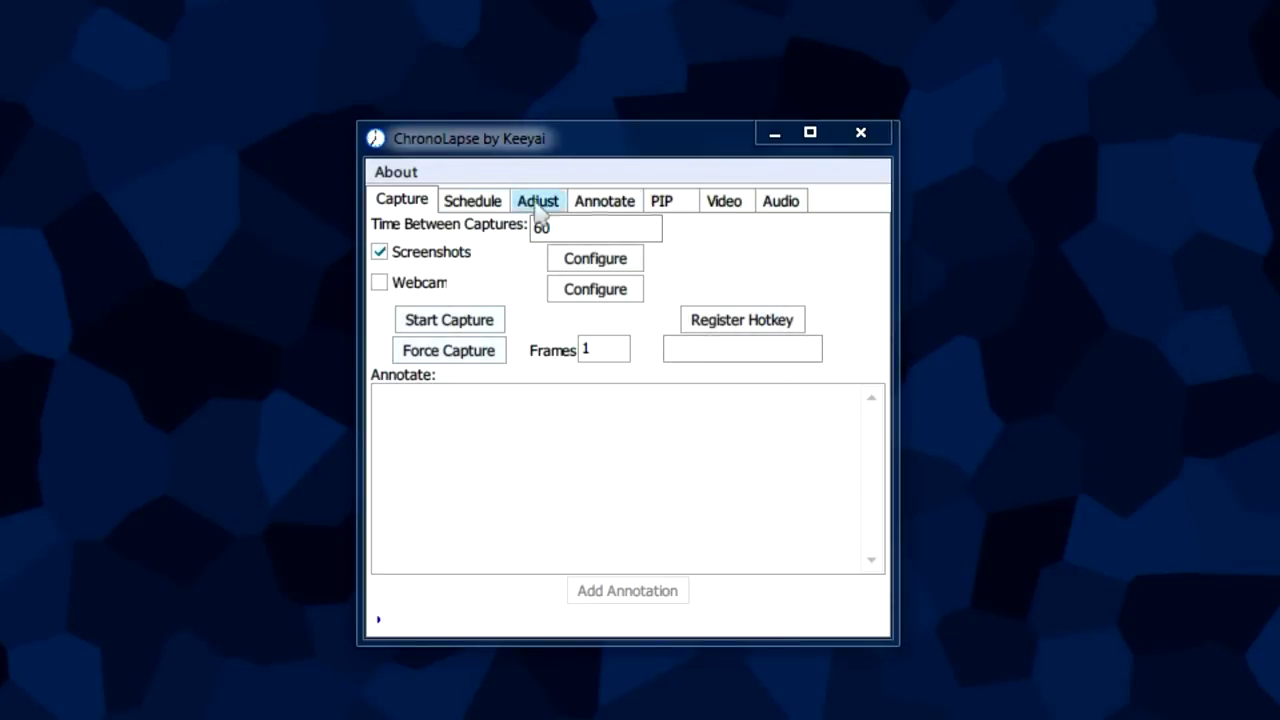
pyautogui.click(478, 200)
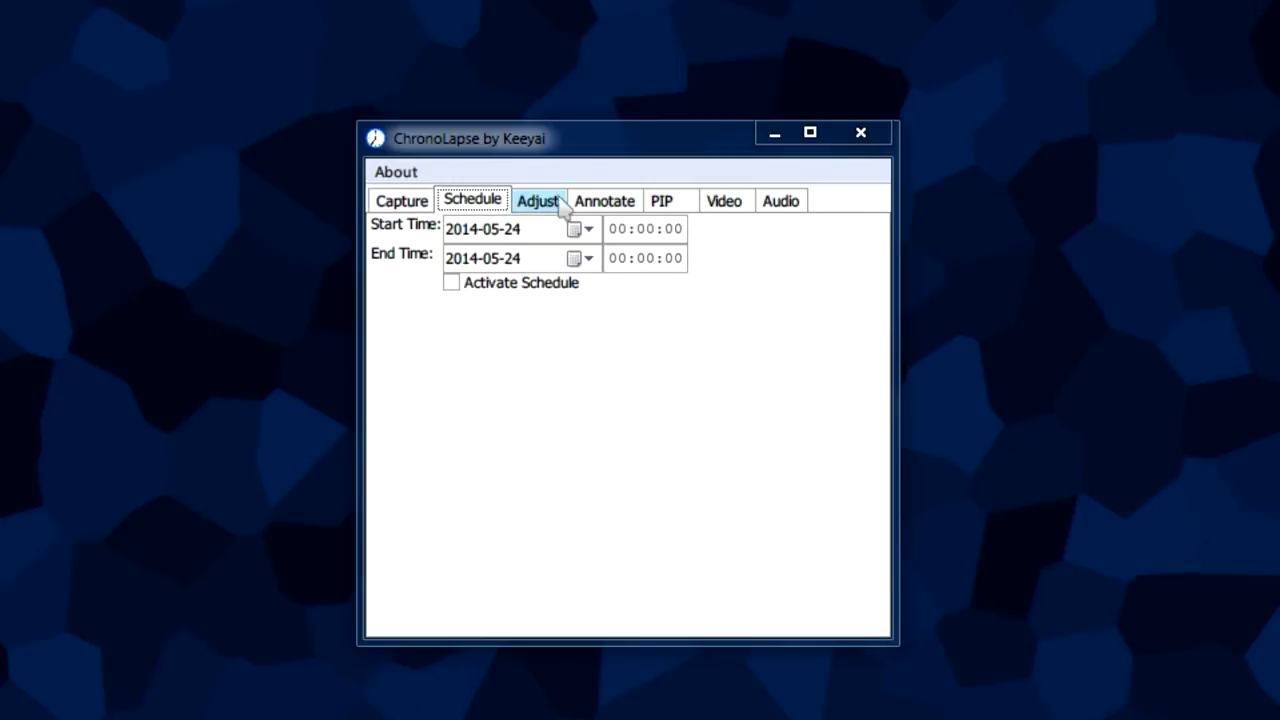
pyautogui.click(412, 205)
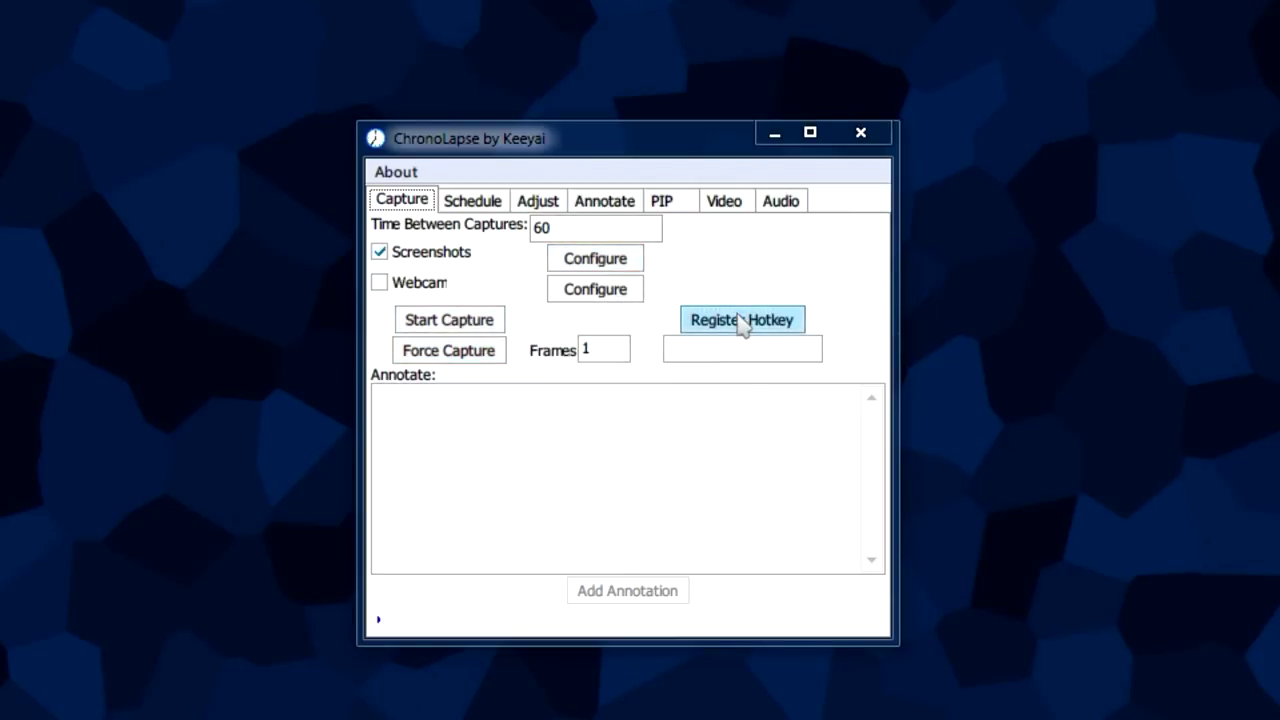
pyautogui.click(612, 226)
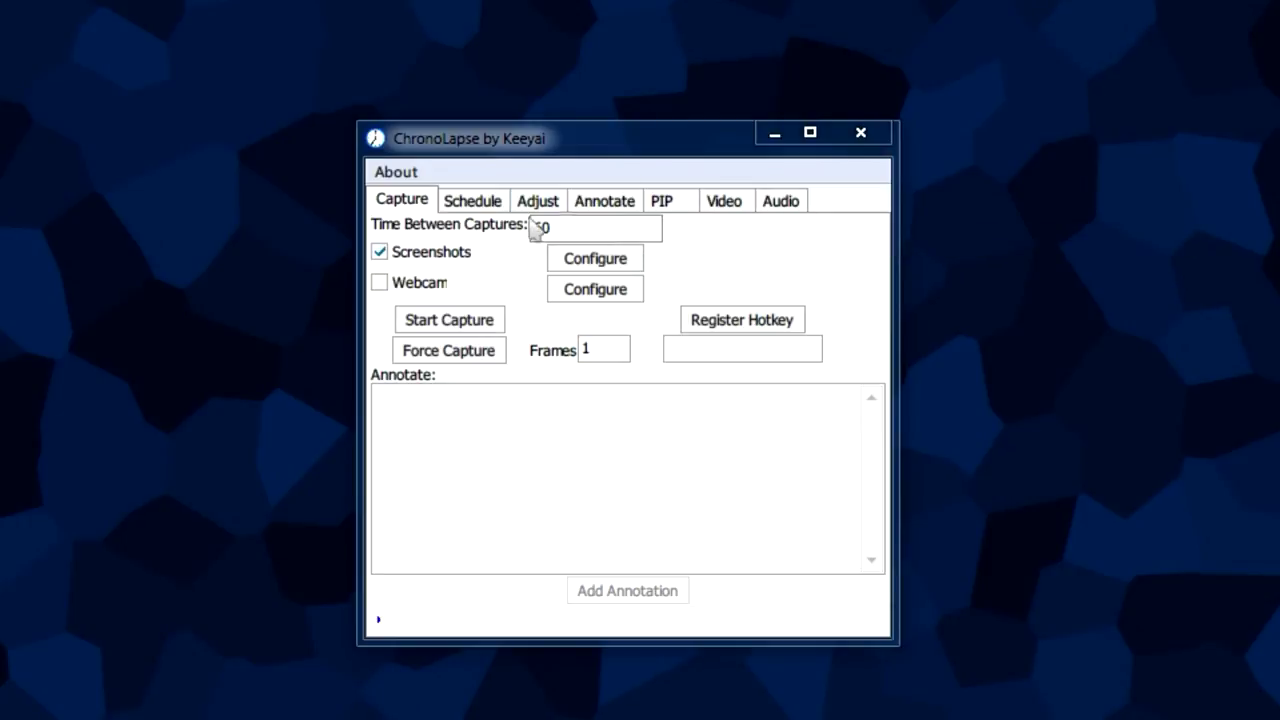
pyautogui.click(724, 203)
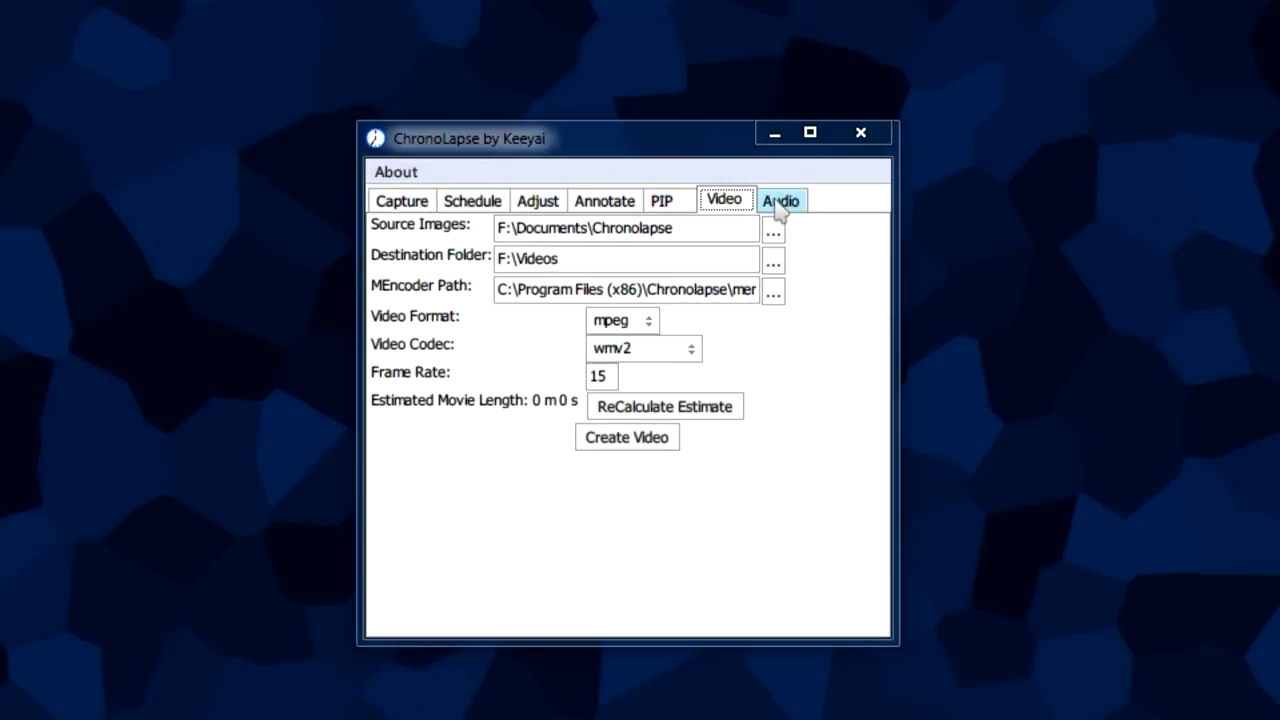
pyautogui.click(418, 205)
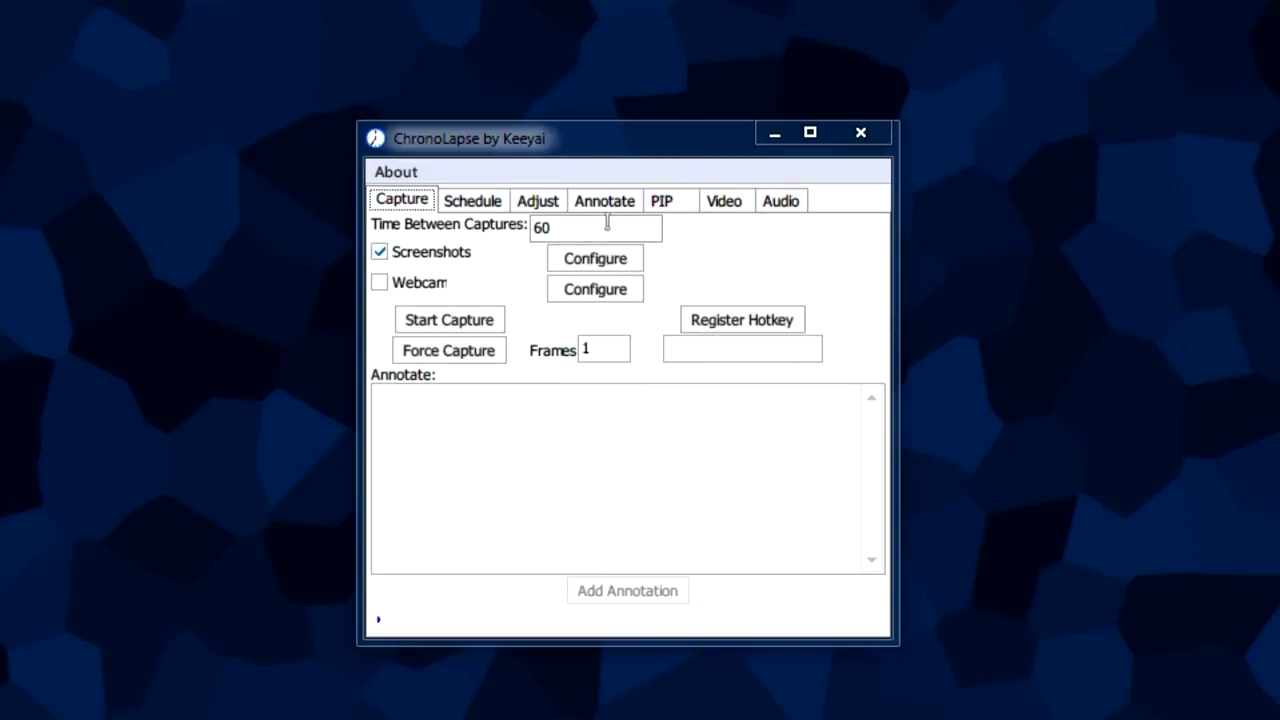